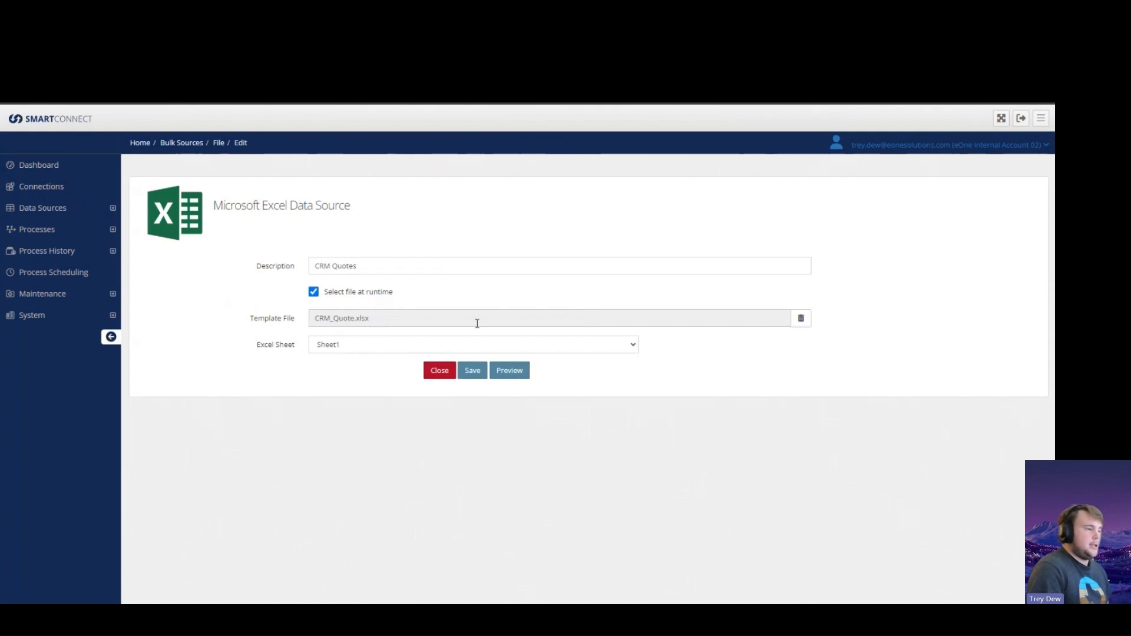
- Preview the CRM Quotes Excel data source, and switch to the CRM QUOTES - FOR ADD IN integration process to review its source settings
left_click(515, 373)
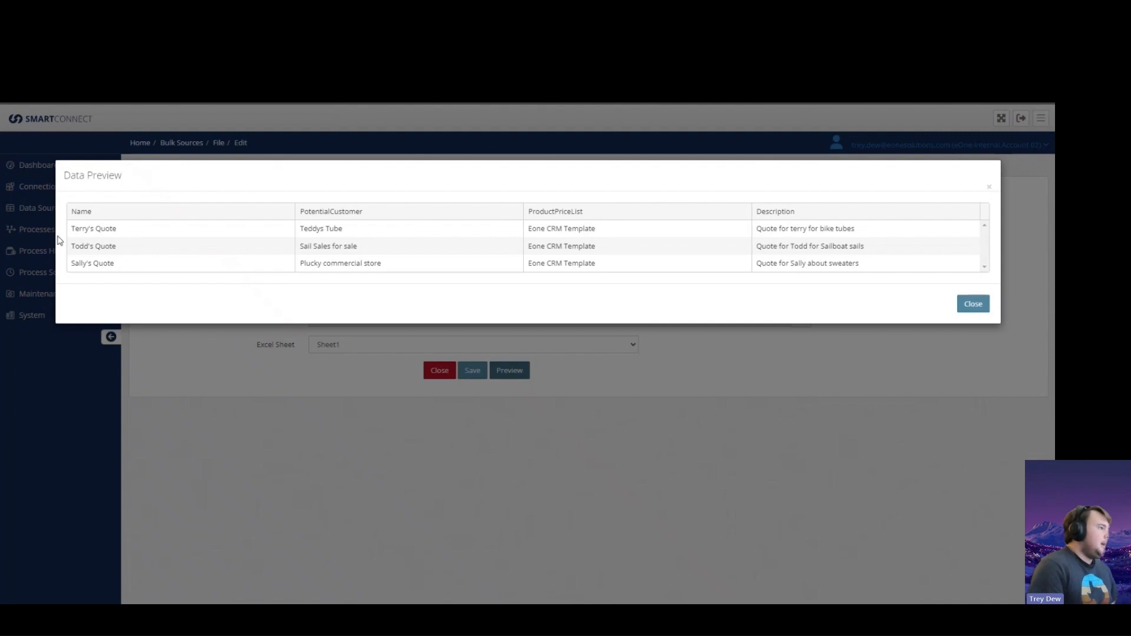
left_click(973, 304)
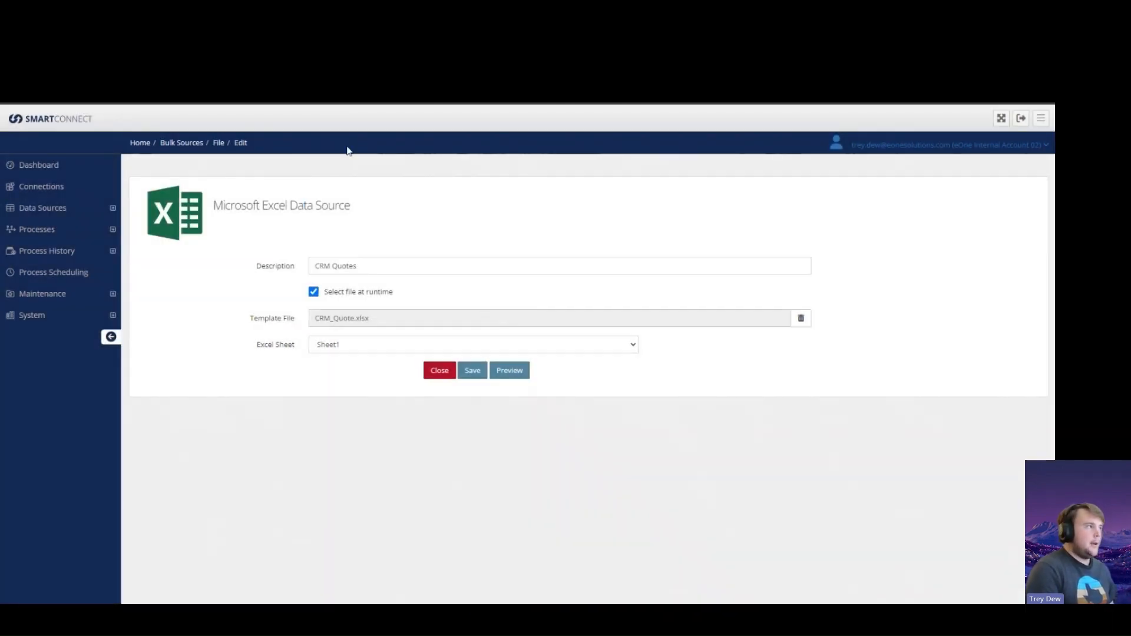
key("ctrl+Tab")
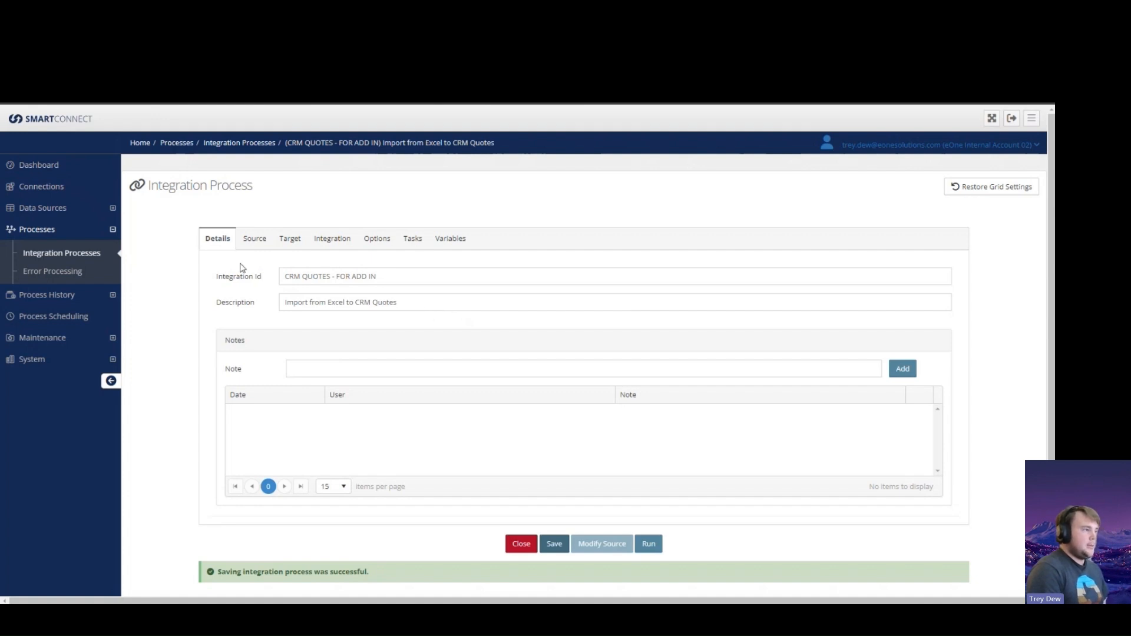
left_click(252, 241)
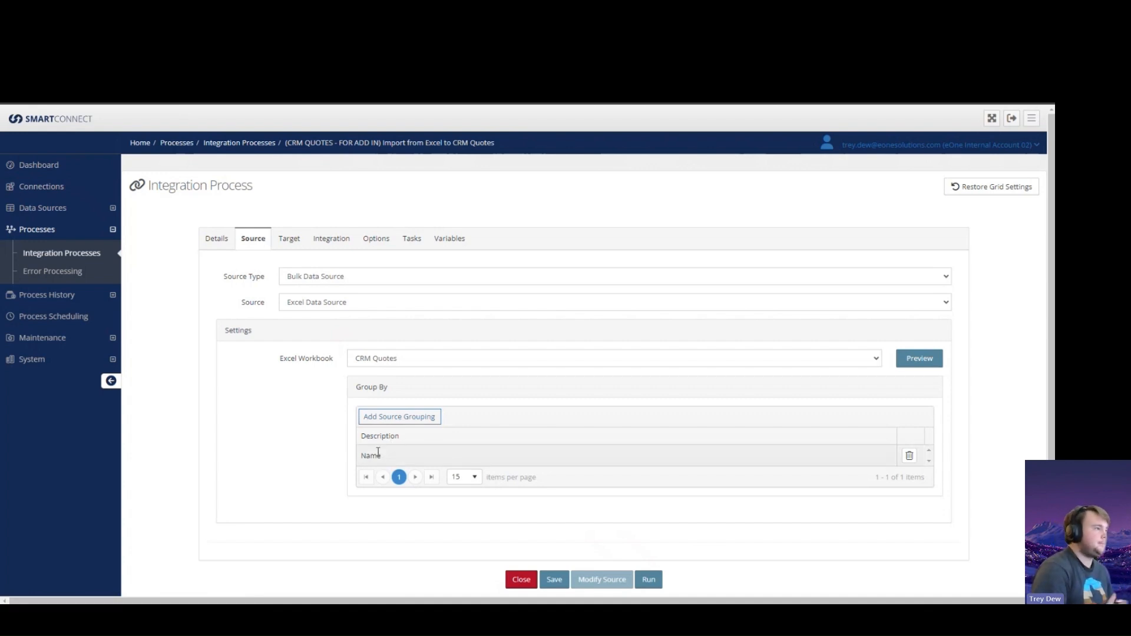
- Review the integration process's target settings, including the available destinations, the organizations and the target lines
left_click(289, 239)
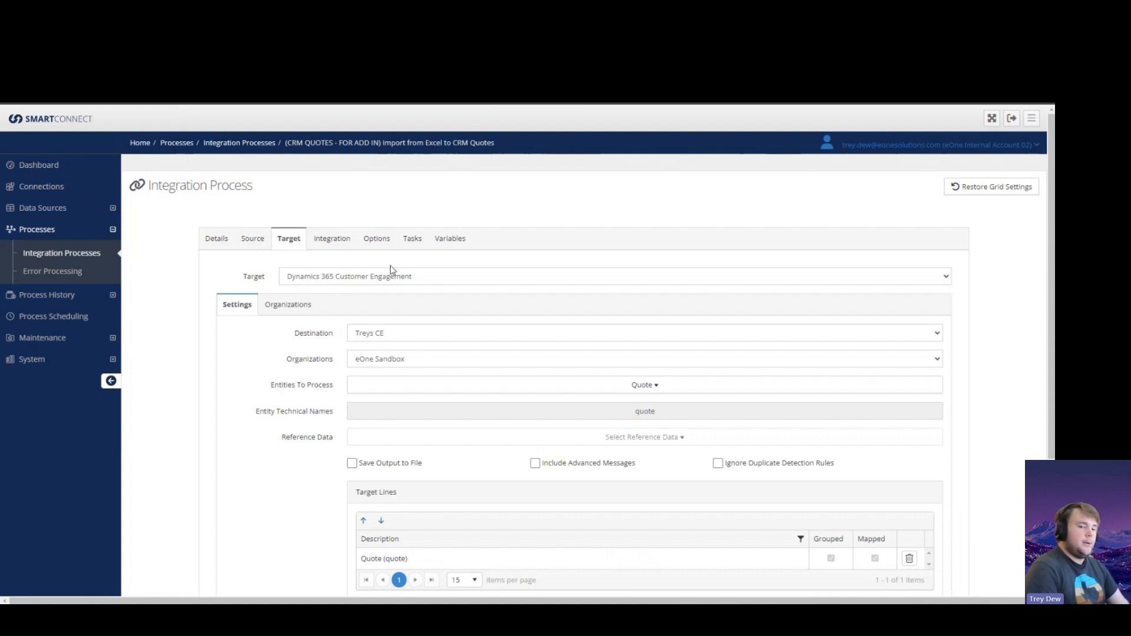
left_click(410, 335)
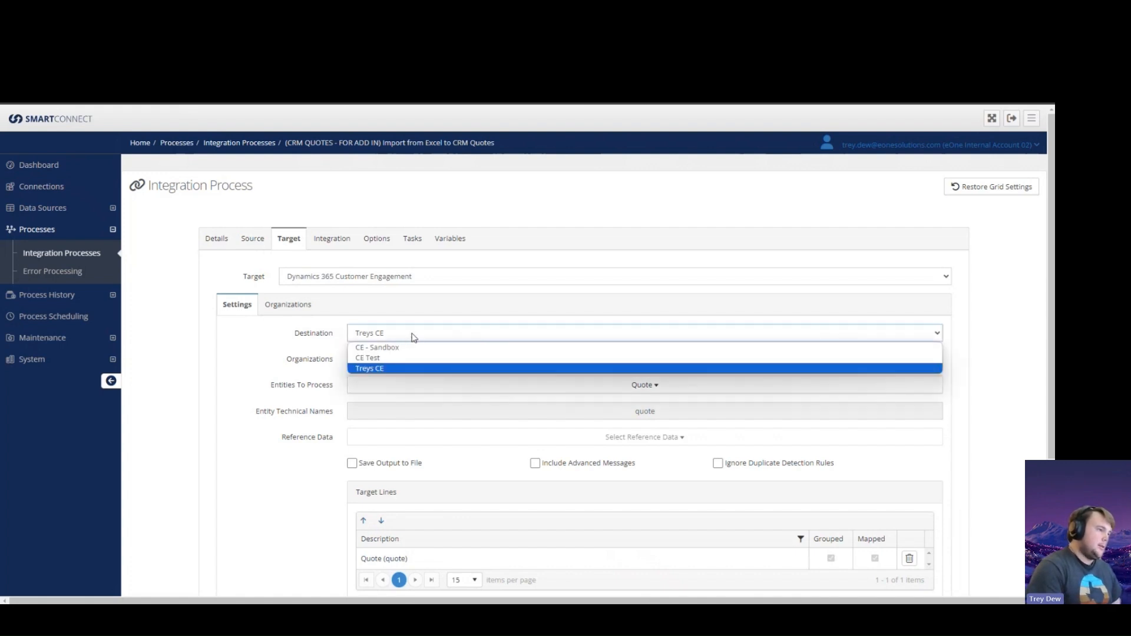
left_click(411, 337)
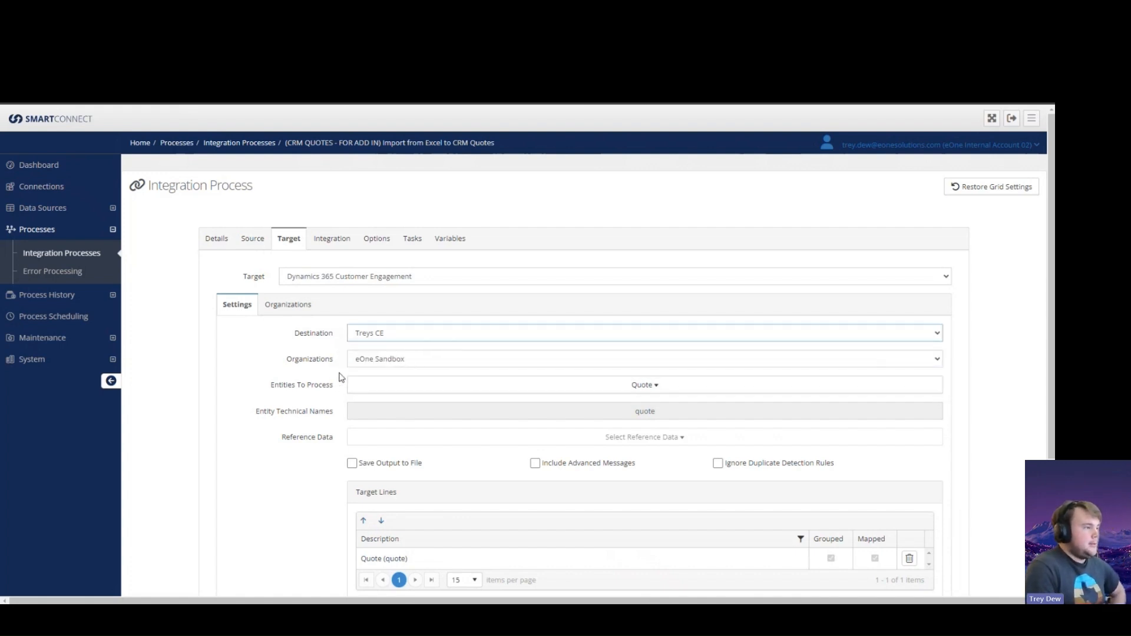
left_click(425, 358)
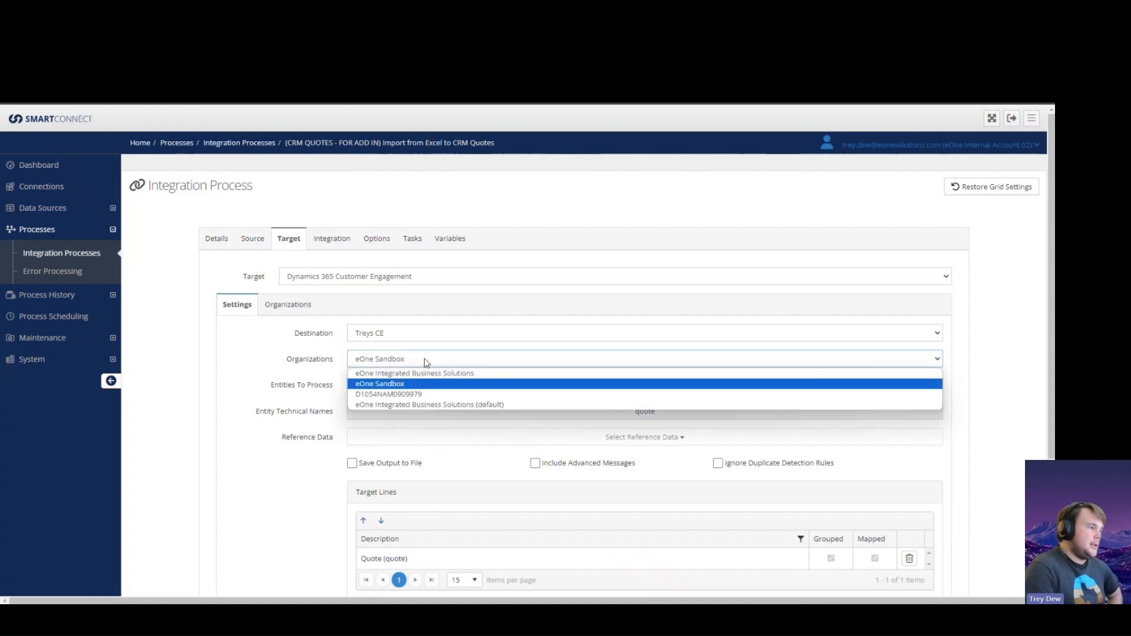
left_click(424, 359)
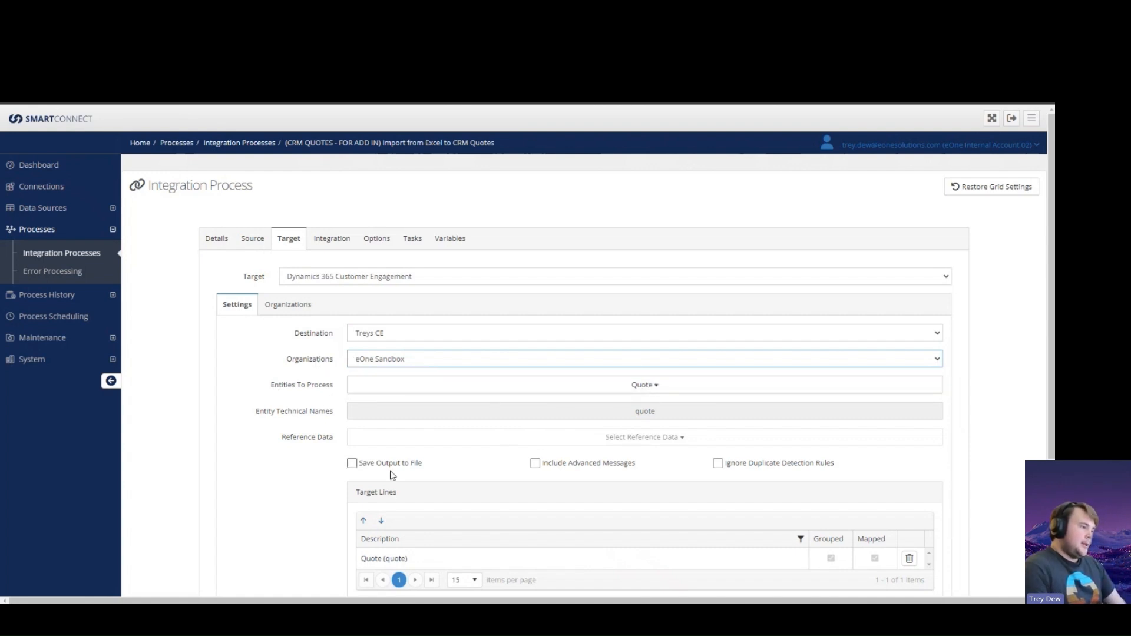
scroll(392, 475, "down", 3)
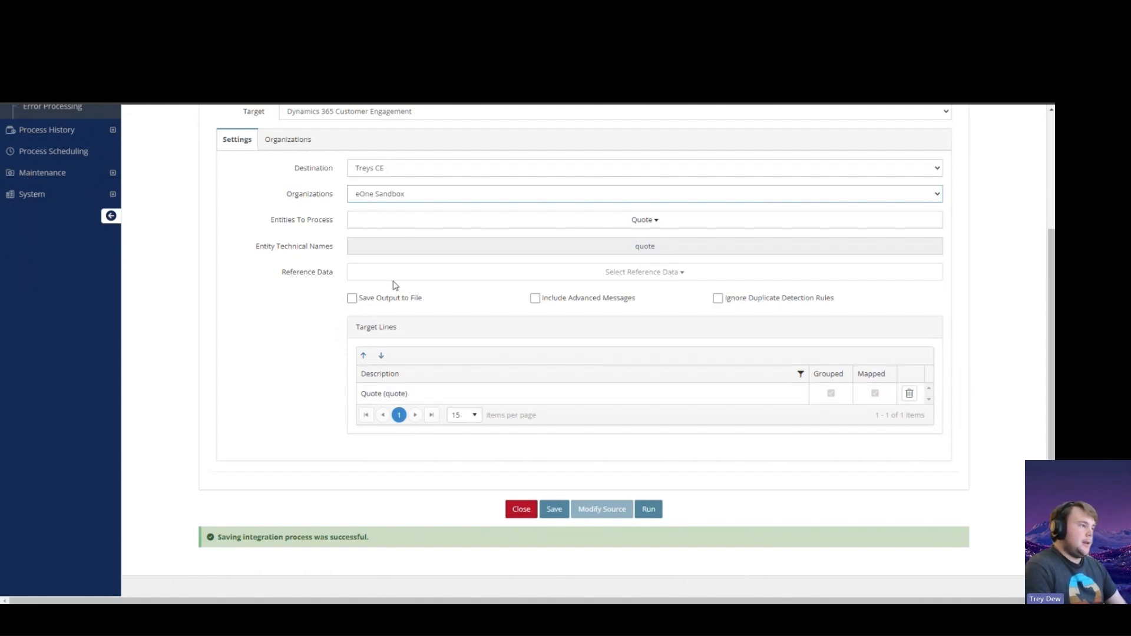
scroll(471, 336, "up", 3)
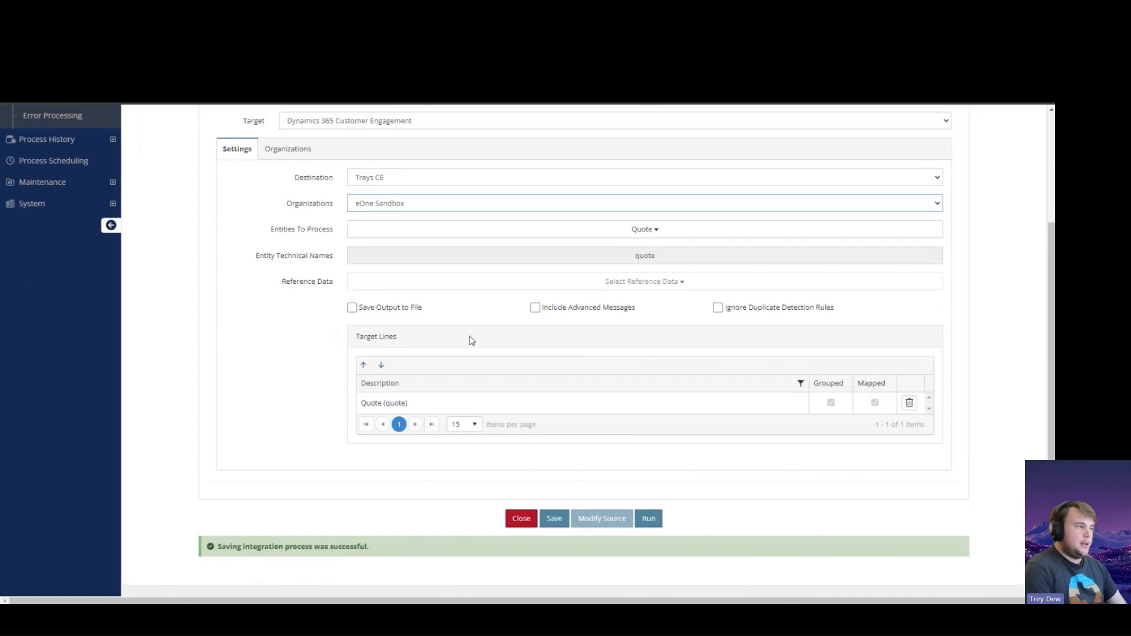
scroll(392, 318, "down", 3)
scroll(450, 374, "up", 3)
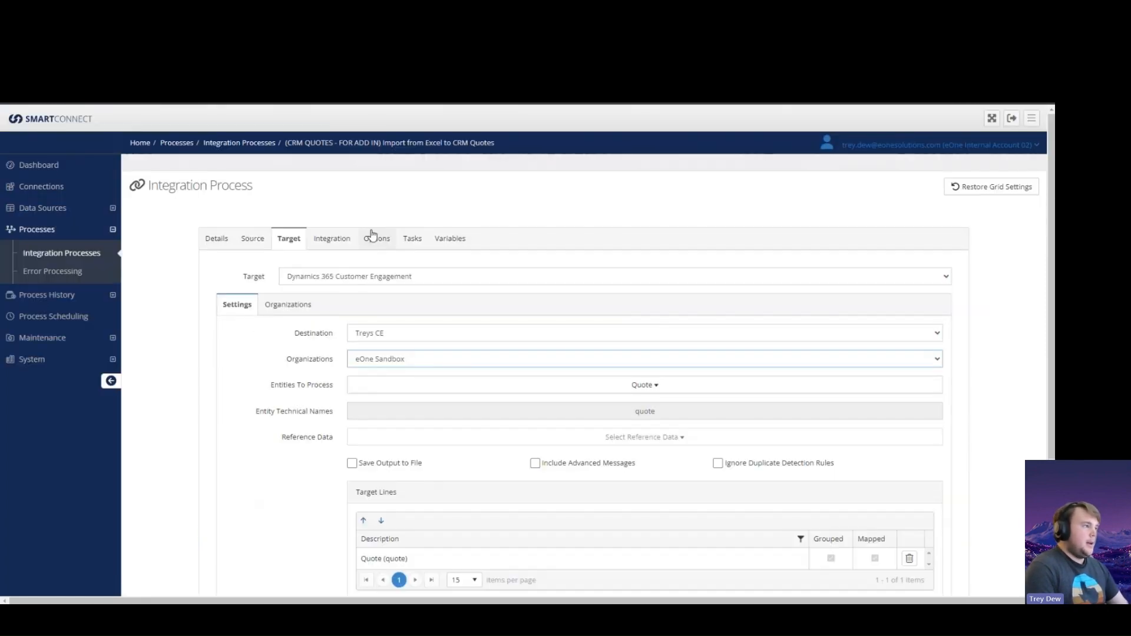
- Review the source grouping for the Quote target line in the integration mapping
left_click(333, 238)
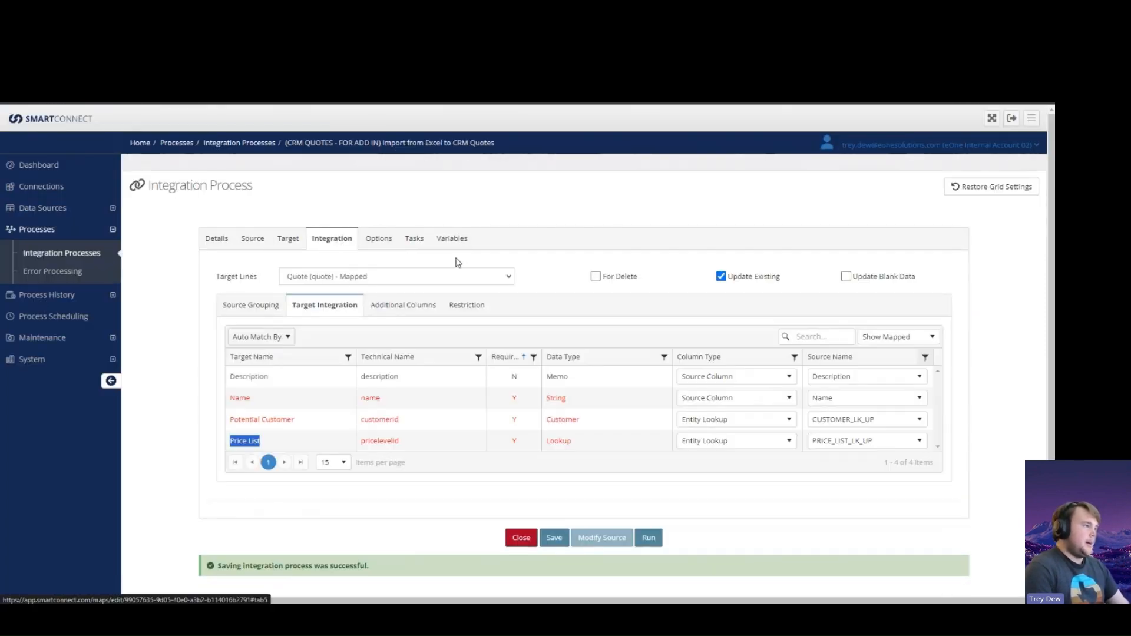
left_click(264, 307)
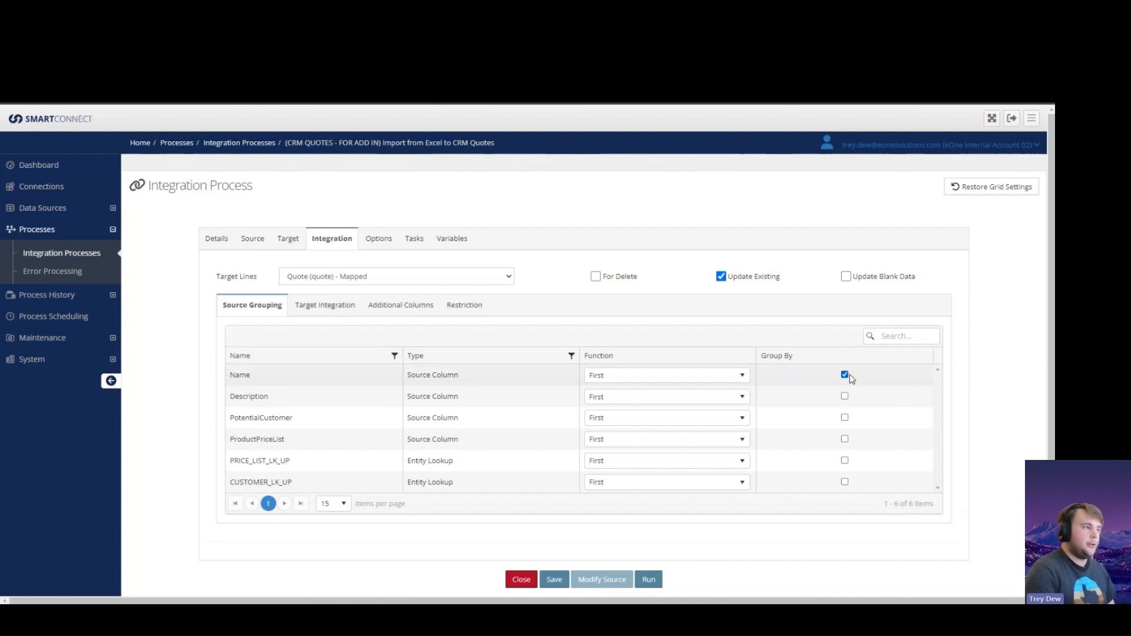
- Browse all target fields in the Quote target integration, and limit the list to mapped fields again
left_click(331, 306)
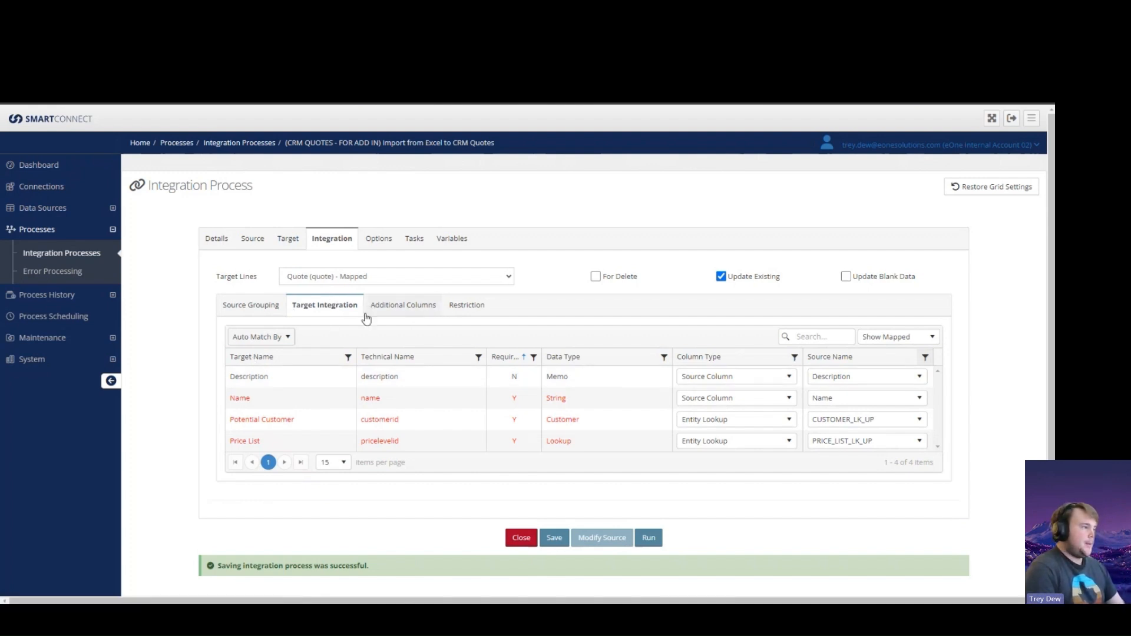
left_click(899, 338)
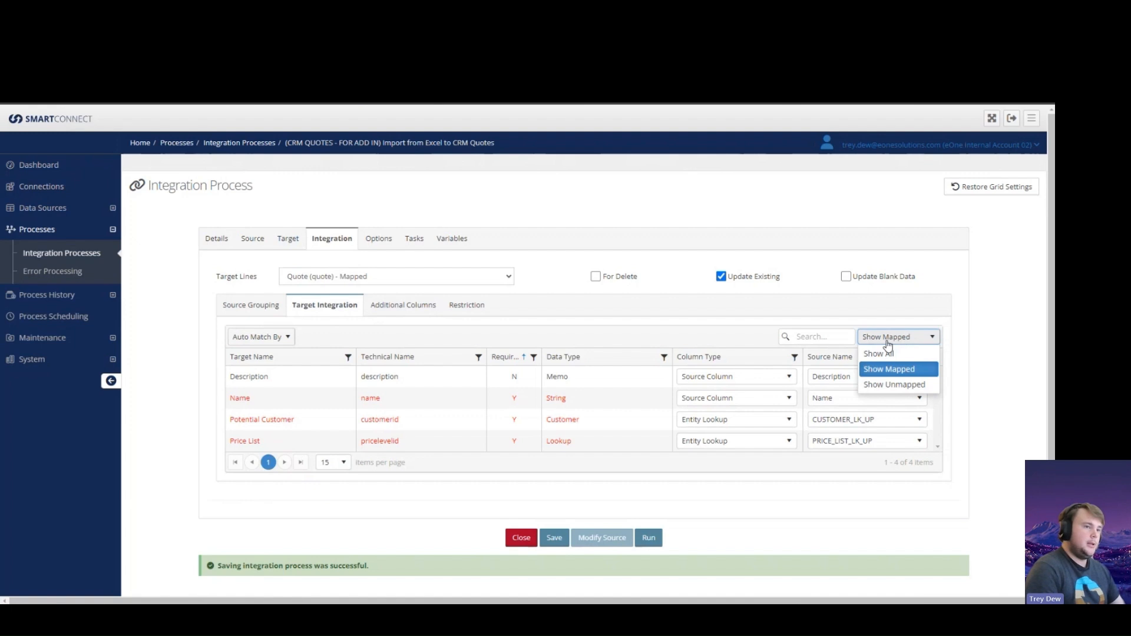
left_click(891, 355)
scroll(385, 429, "down", 4)
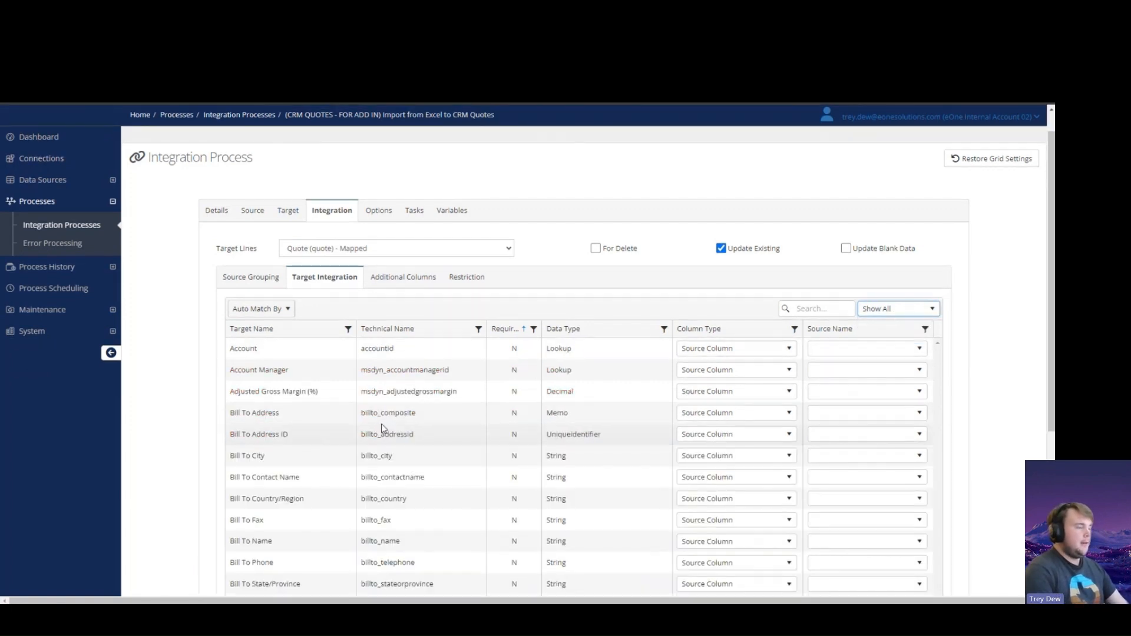
scroll(467, 411, "up", 4)
left_click(921, 337)
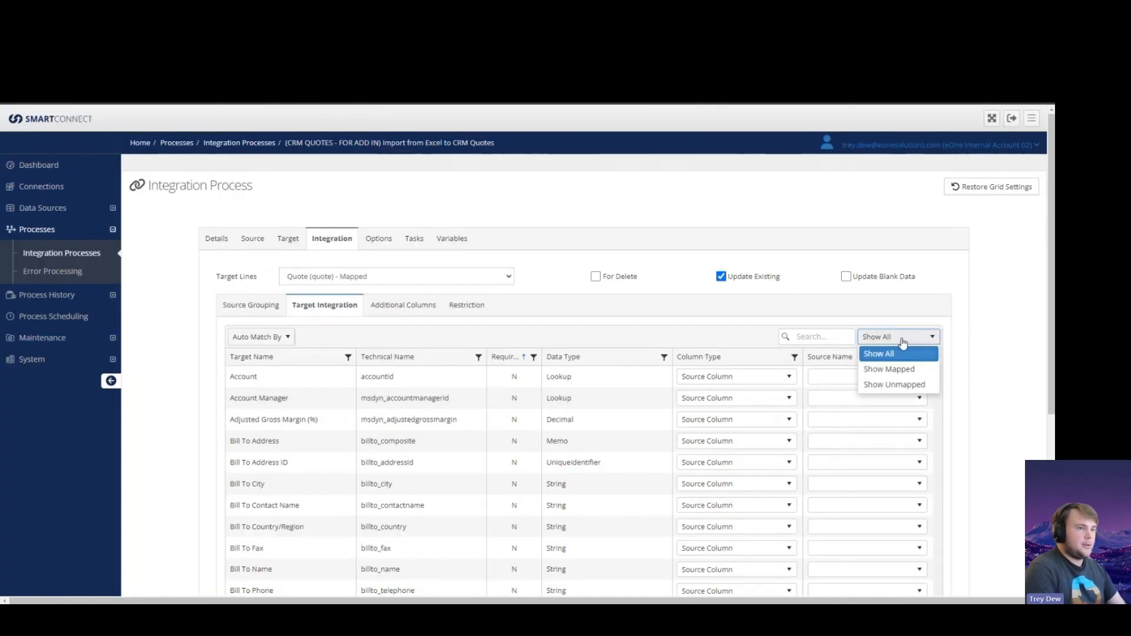
left_click(906, 368)
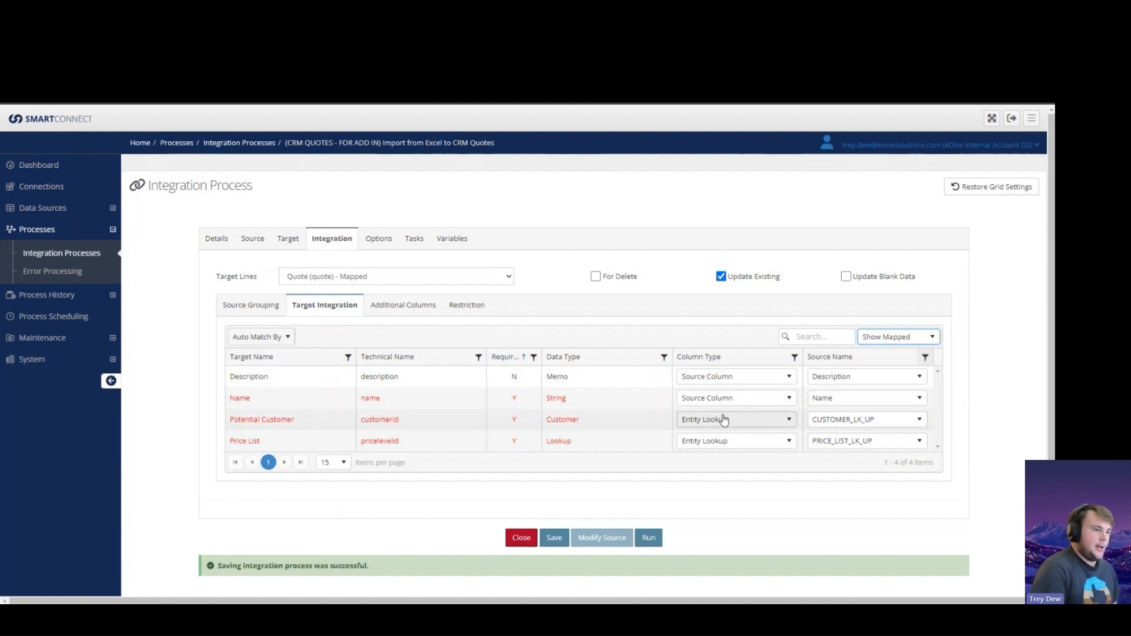
- Start an additional column named test, check the available column types, and cancel it
left_click(395, 309)
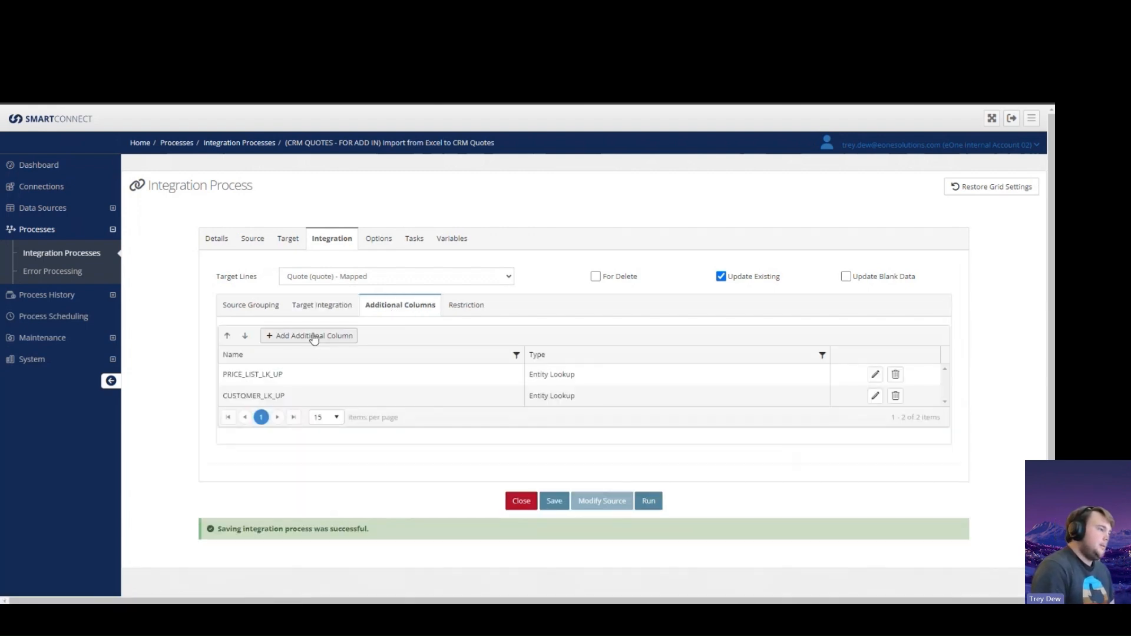
left_click(311, 335)
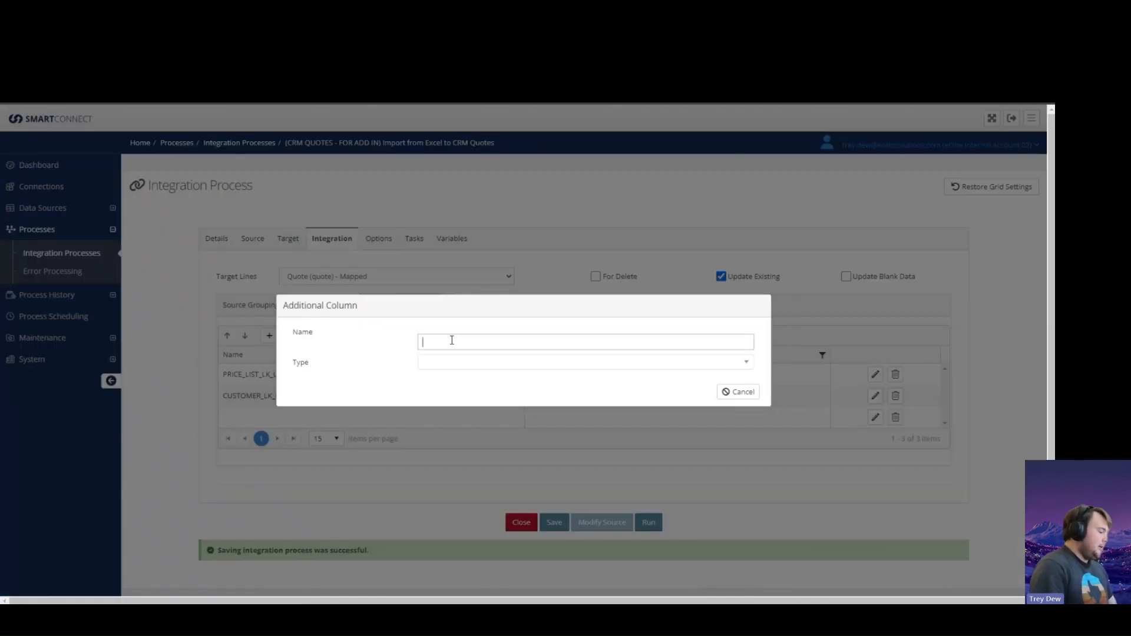
type("test")
left_click(449, 360)
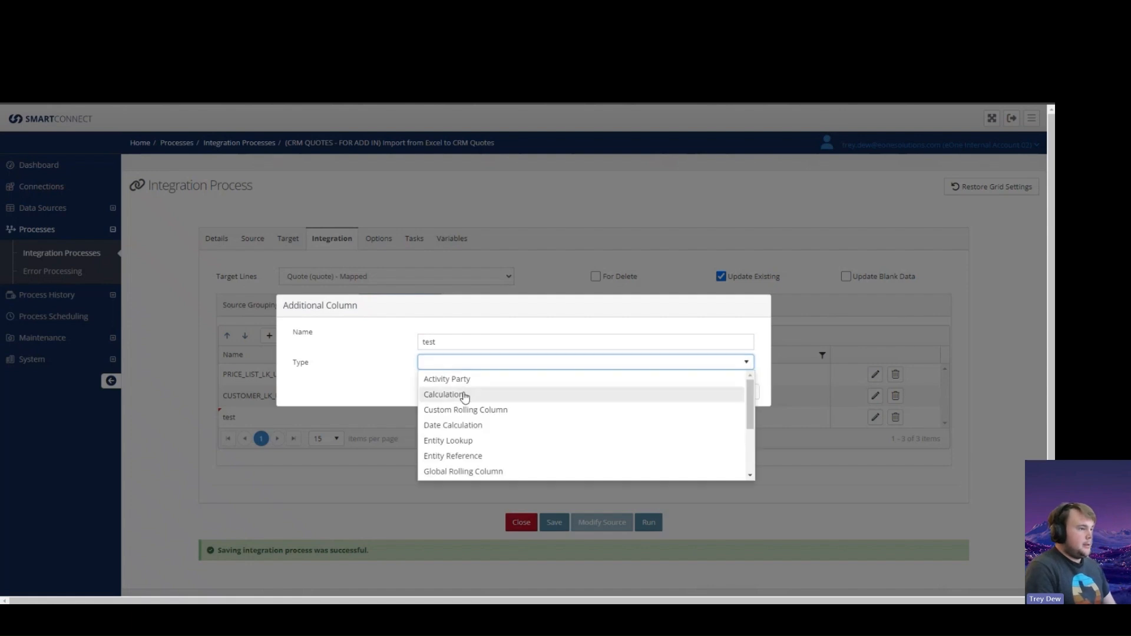
left_click(440, 312)
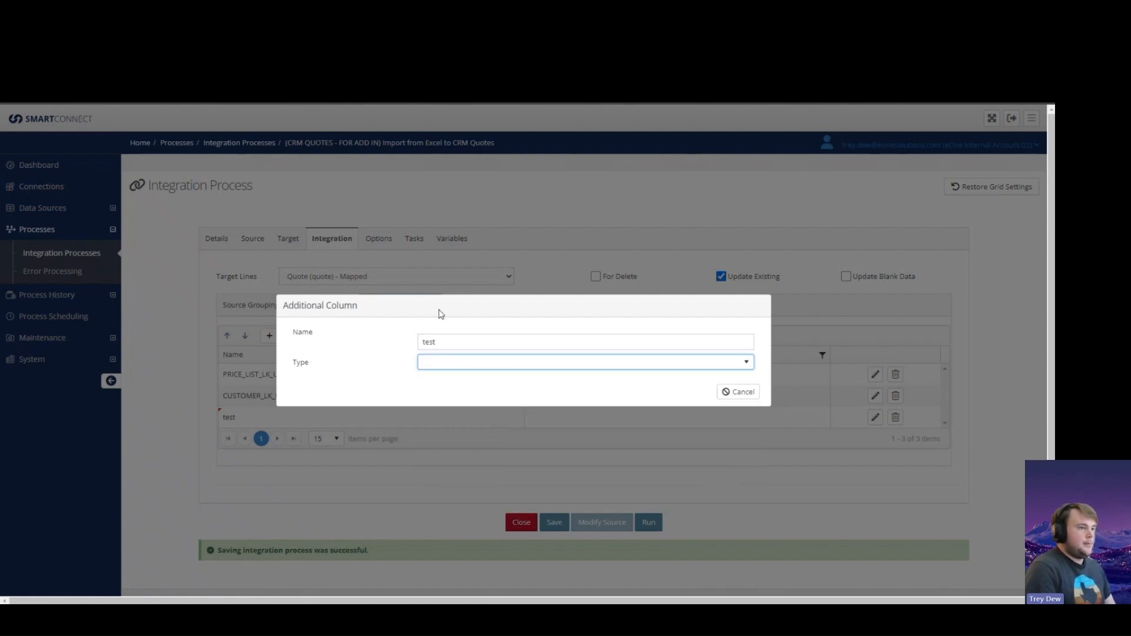
left_click(736, 391)
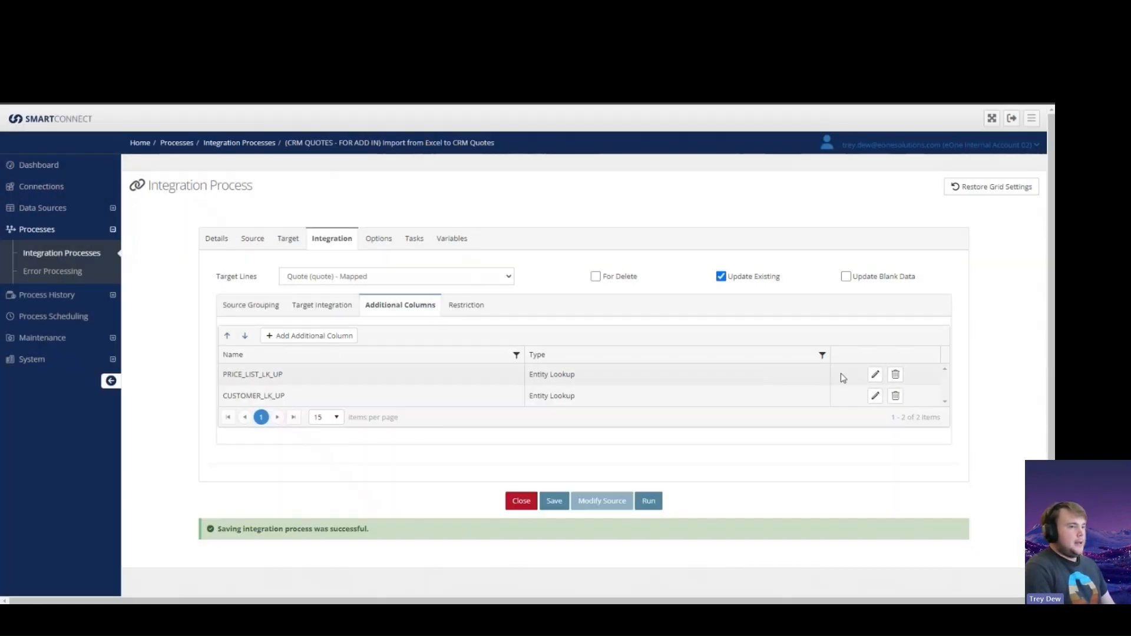
- Review the PRICE_LIST_LK_UP entity lookup, including its attribute and source column options, and close it without saving
left_click(875, 374)
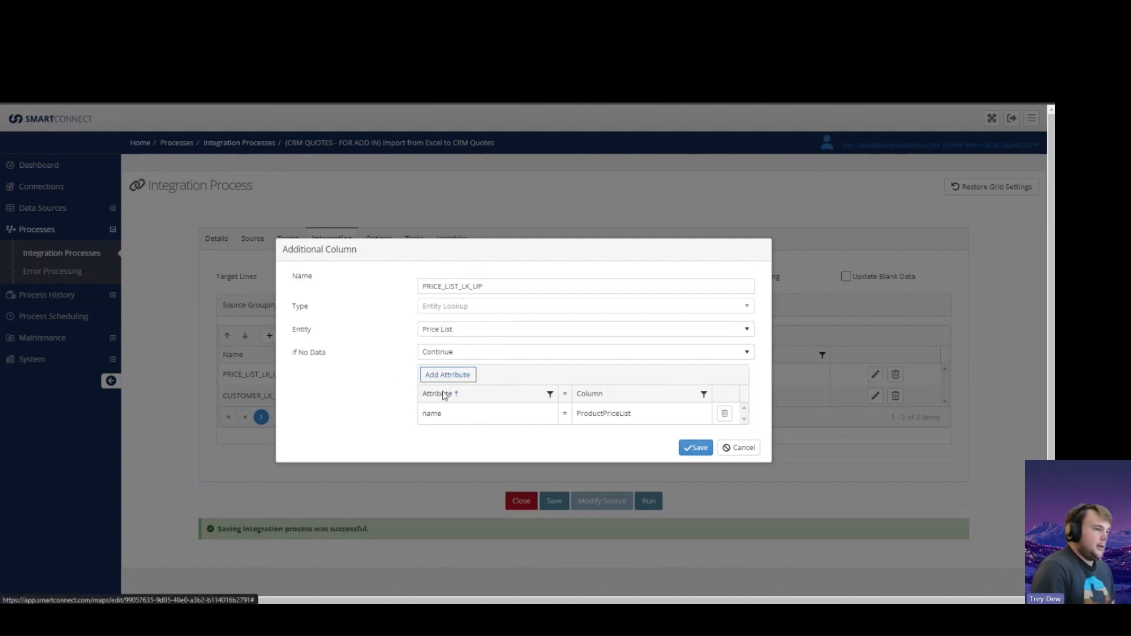
left_click(450, 415)
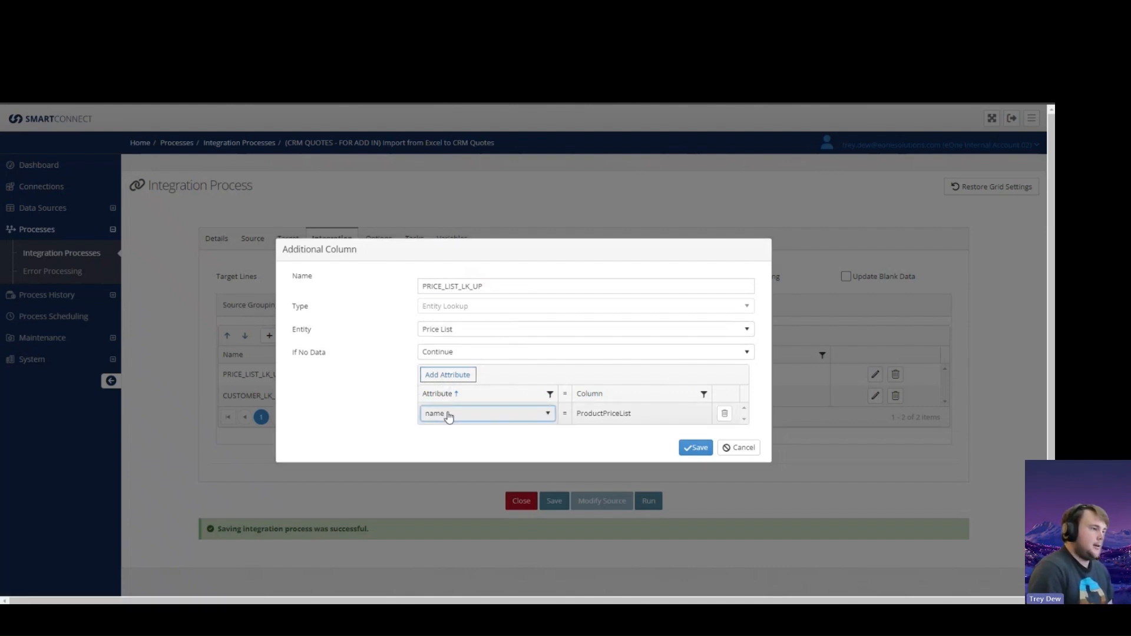
left_click(450, 416)
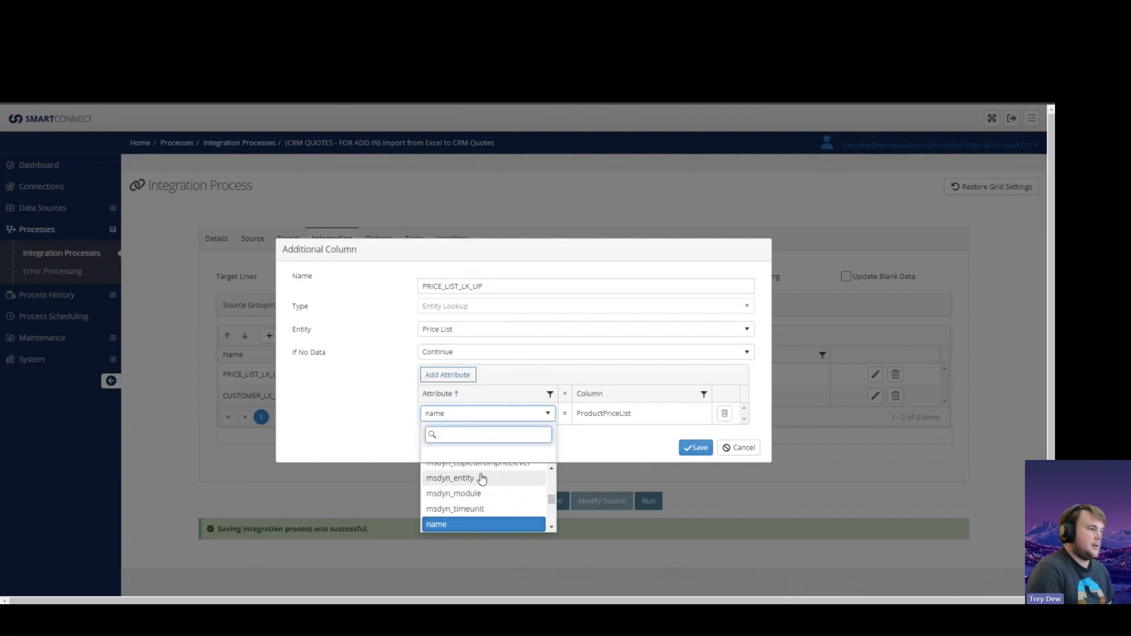
left_click(446, 419)
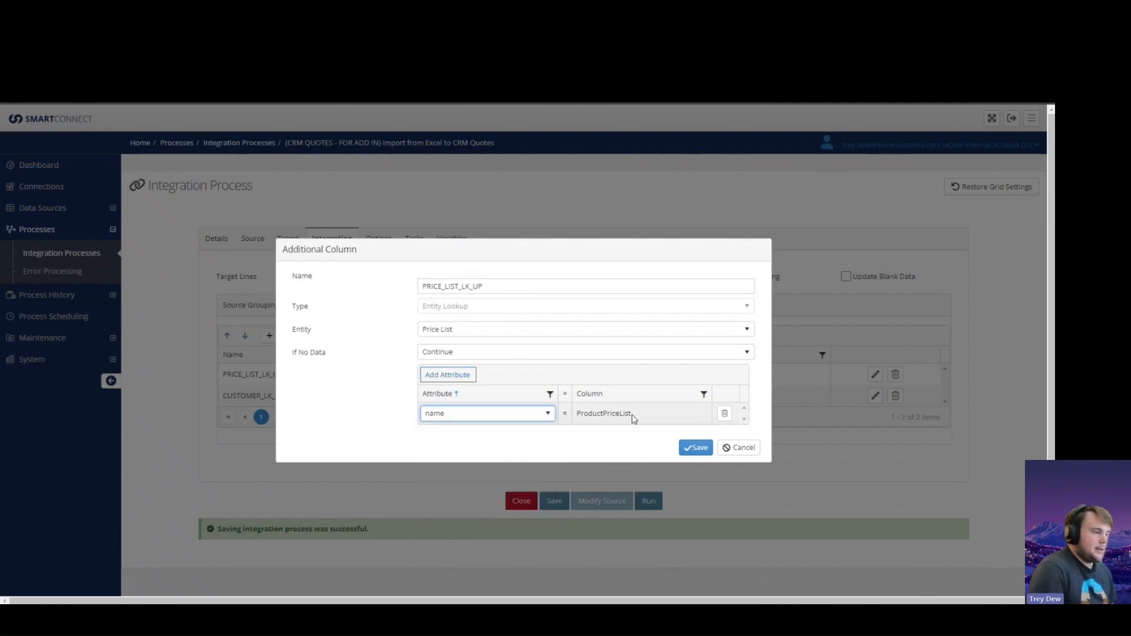
left_click(612, 417)
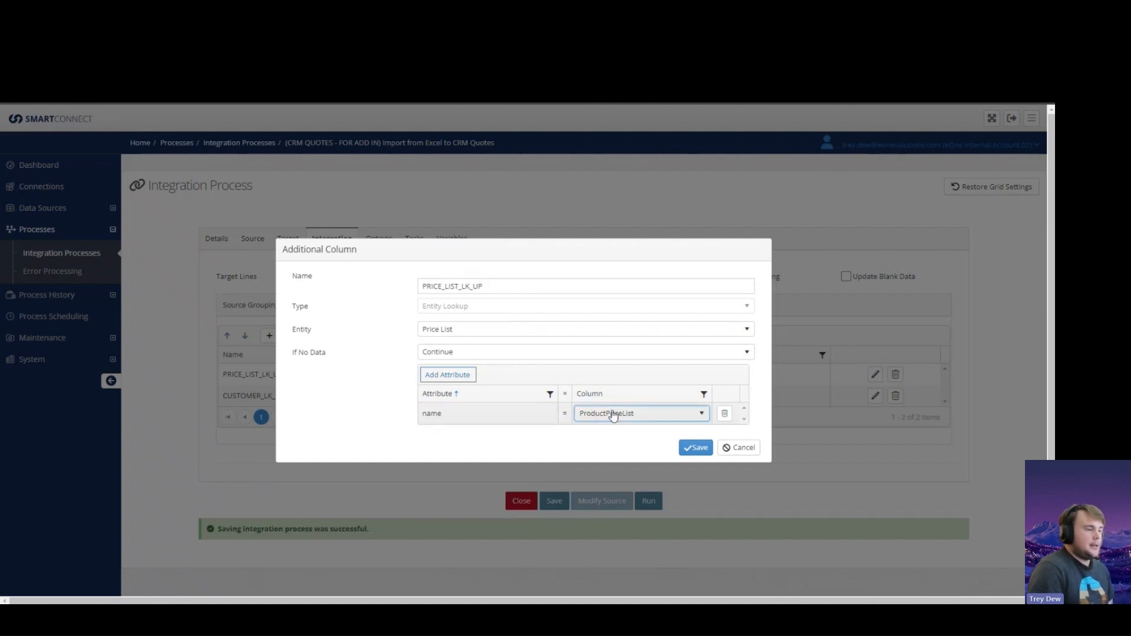
left_click(613, 416)
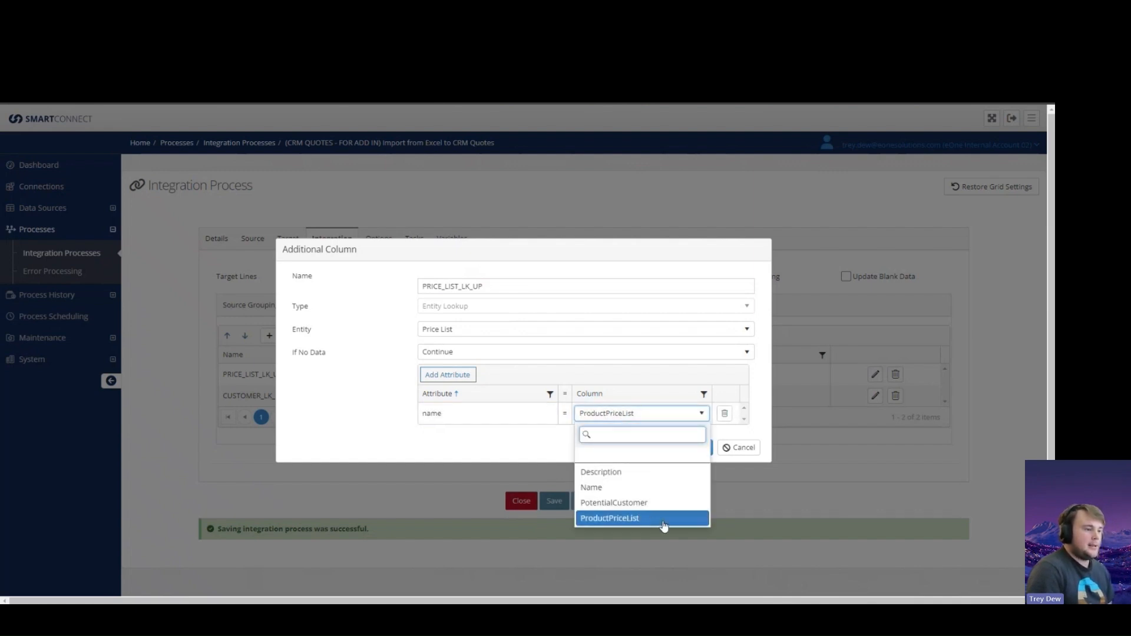
left_click(483, 446)
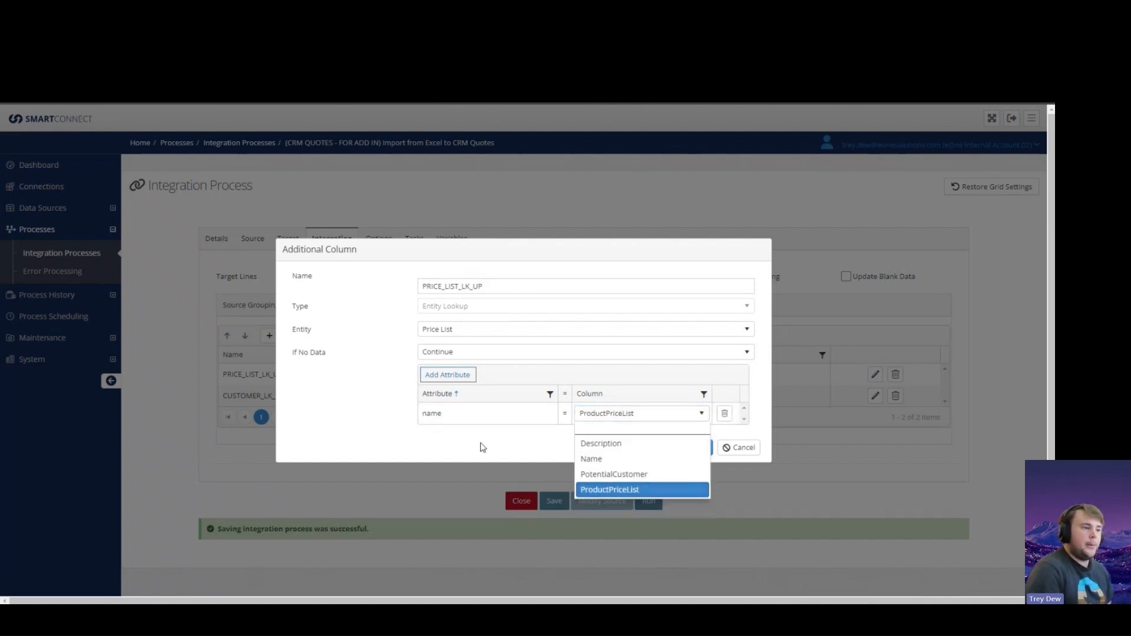
left_click(754, 449)
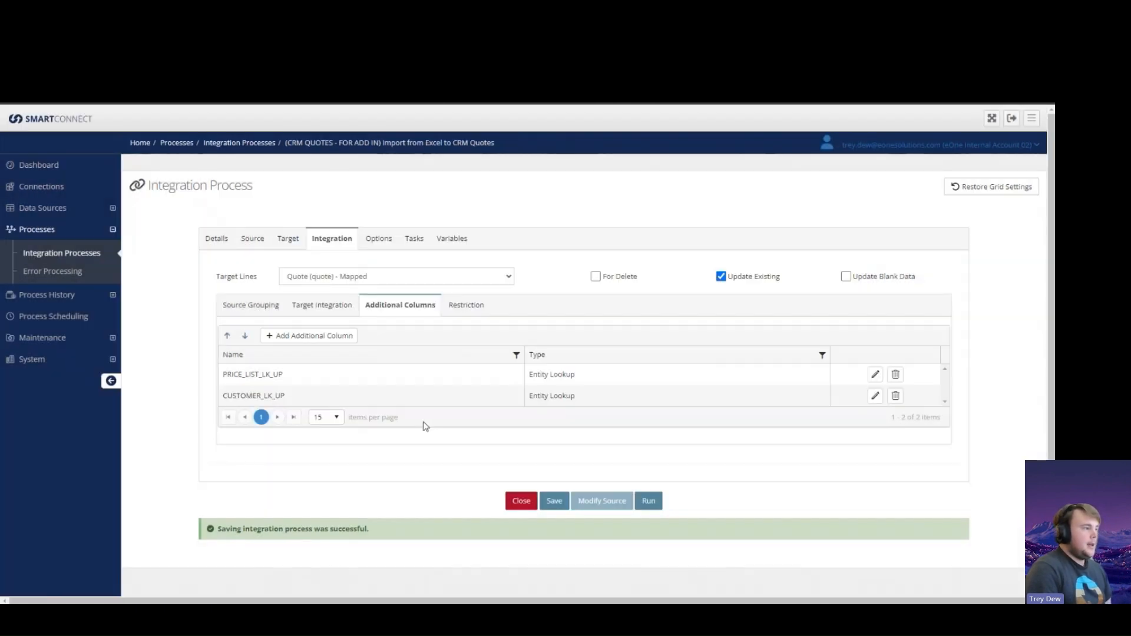
- Review the CUSTOMER_LK_UP entity lookup, including its attribute and source column options, and close it without saving
left_click(876, 396)
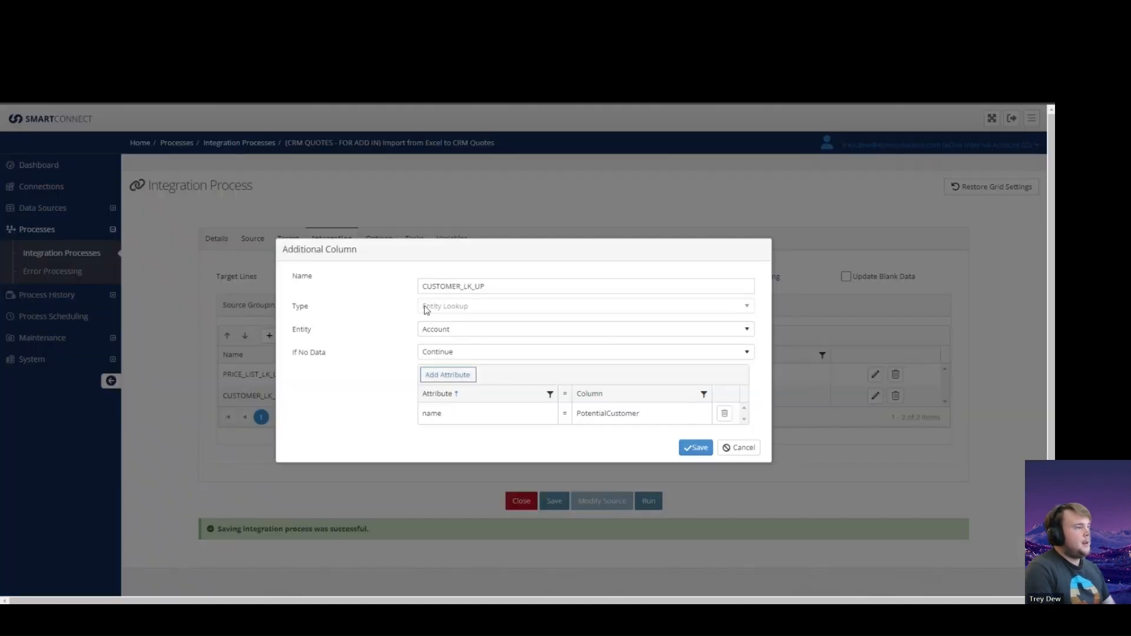
double_click(295, 331)
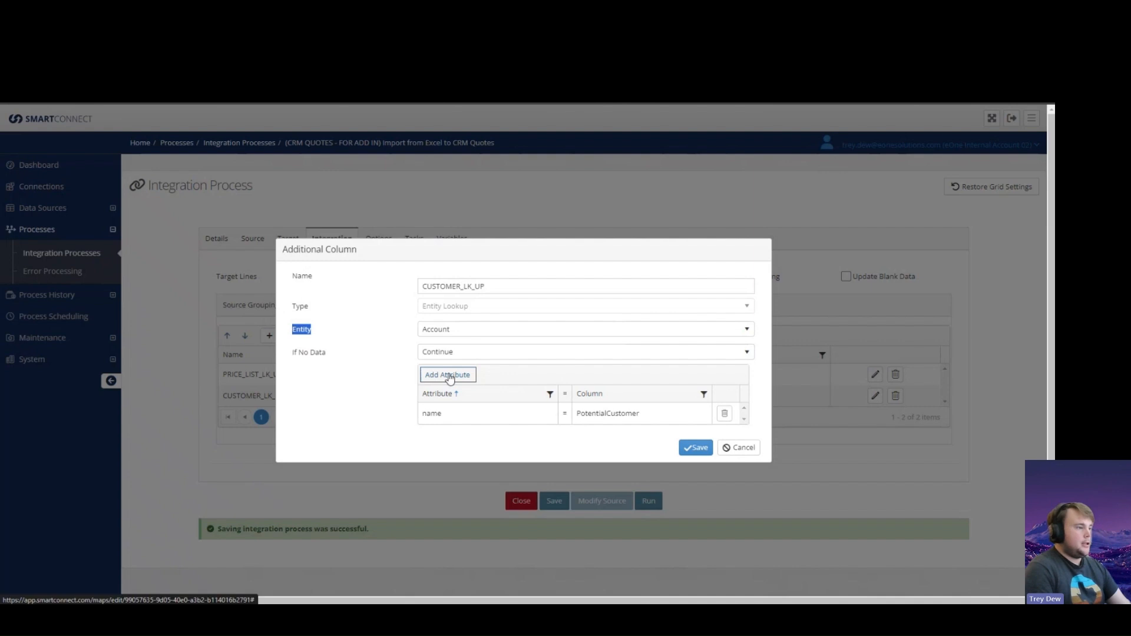
left_click(464, 413)
left_click(465, 414)
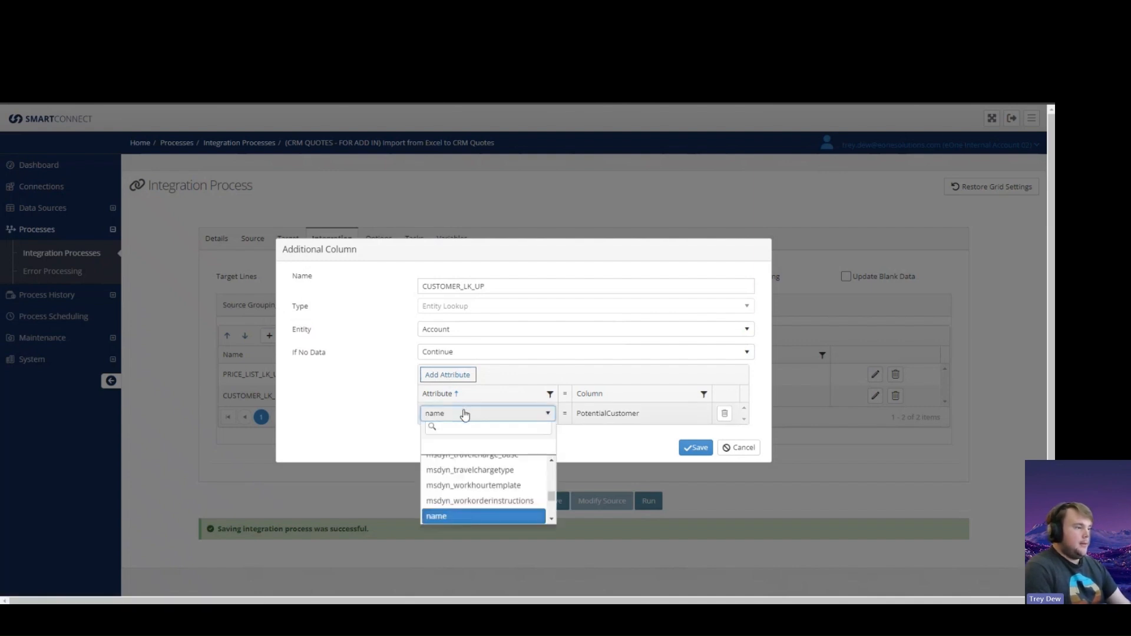
left_click(465, 414)
left_click(616, 414)
left_click(625, 415)
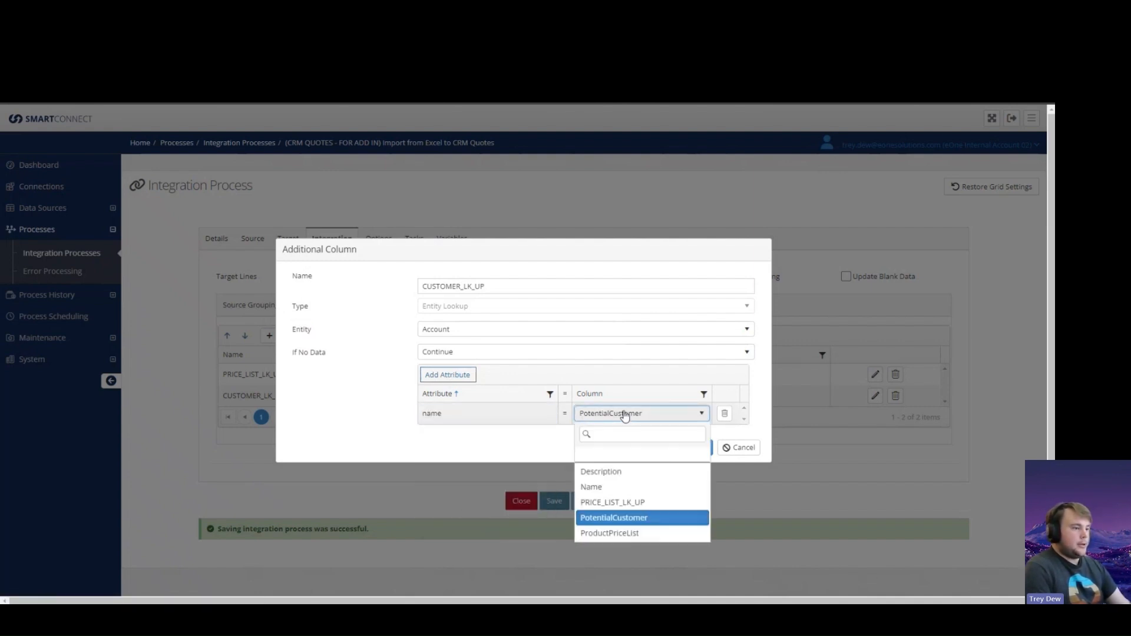
left_click(616, 416)
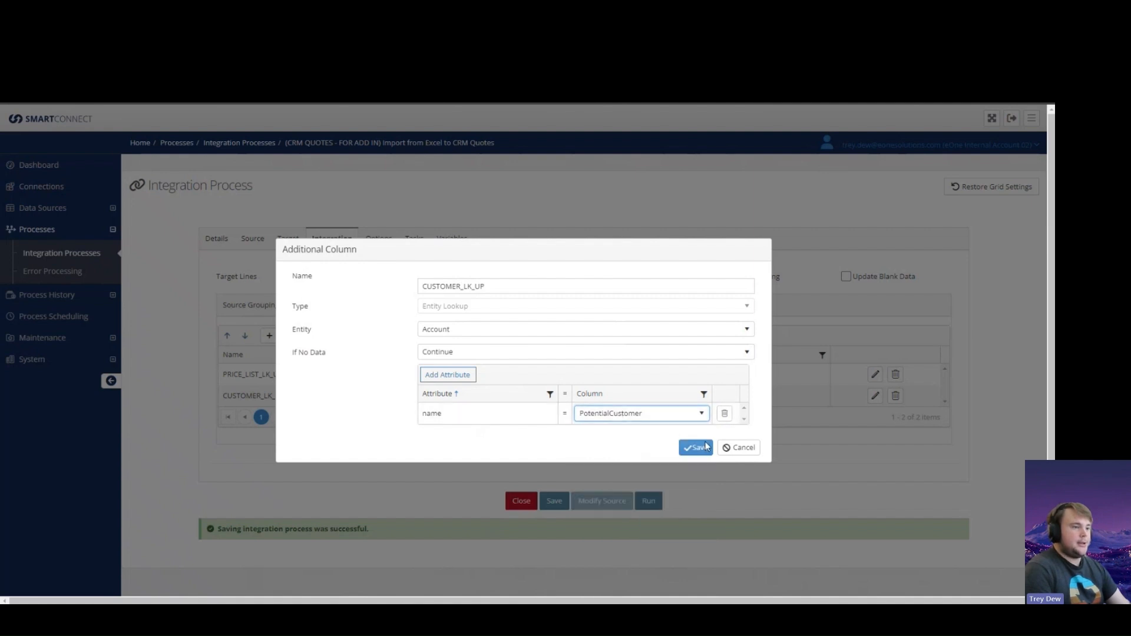
left_click(743, 451)
- Check the column type options for the Potential Customer field in the target integration, leaving Entity Lookup selected
left_click(344, 308)
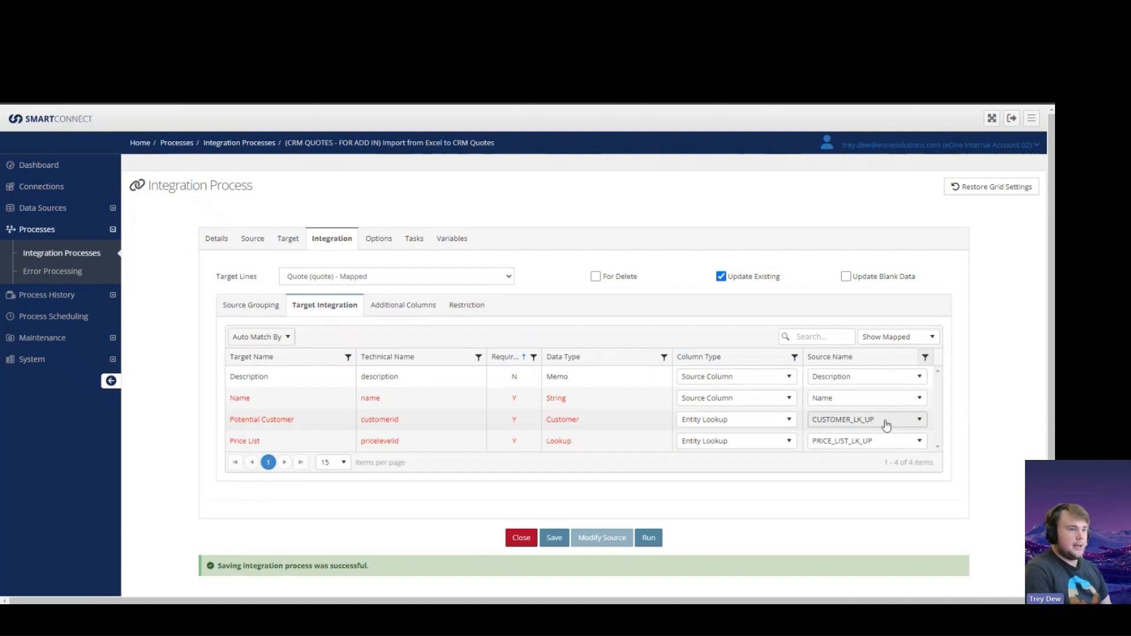
left_click(775, 420)
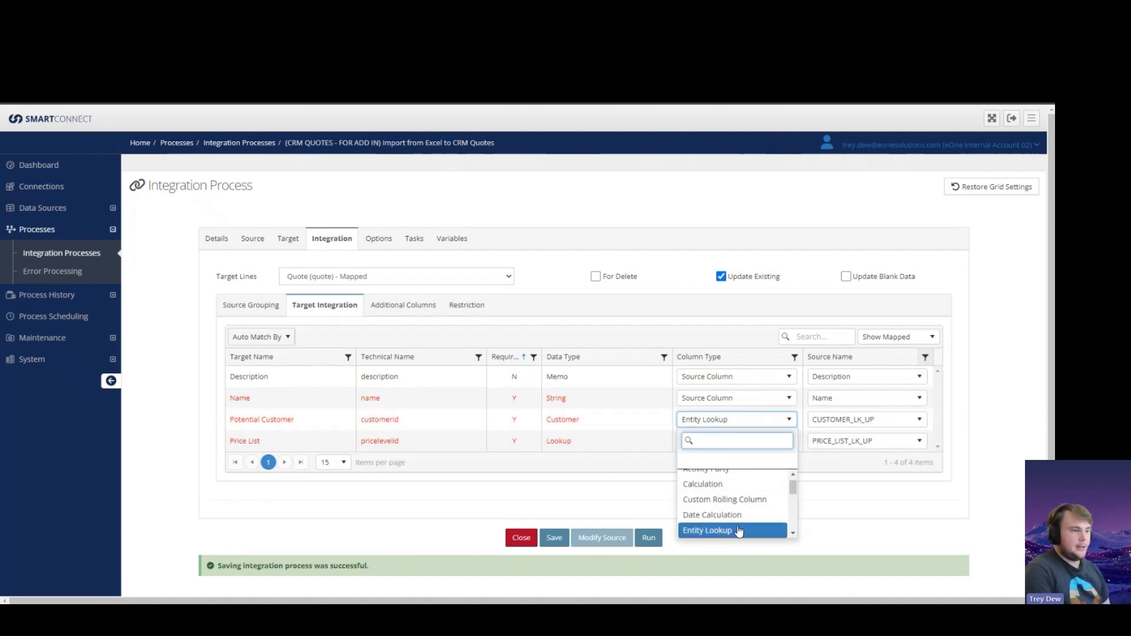
left_click(738, 530)
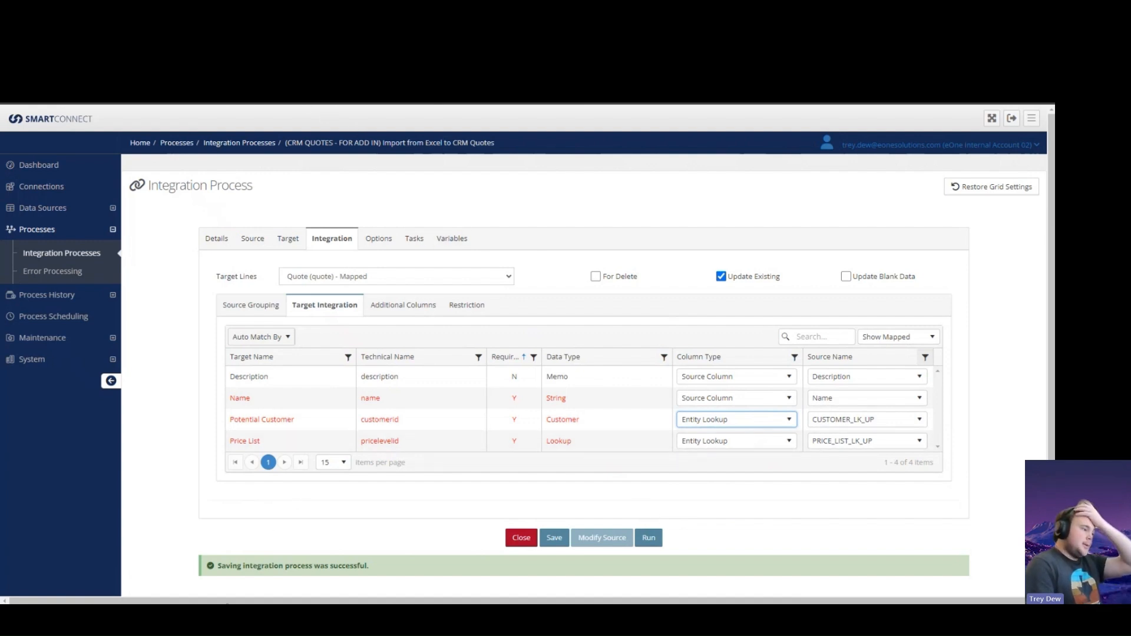
- Switch to the FOrAddin.xlsx workbook in Excel and choose the CRM QUOTES - FOR ADD IN map in the SmartConnect service settings
key("alt+Tab")
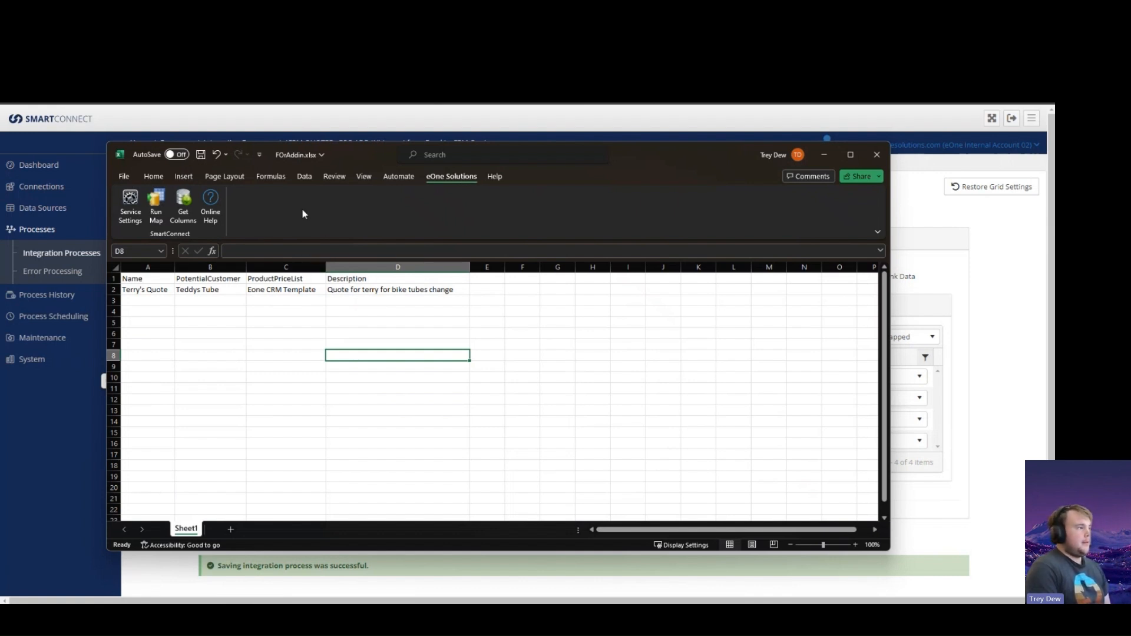
left_click(130, 205)
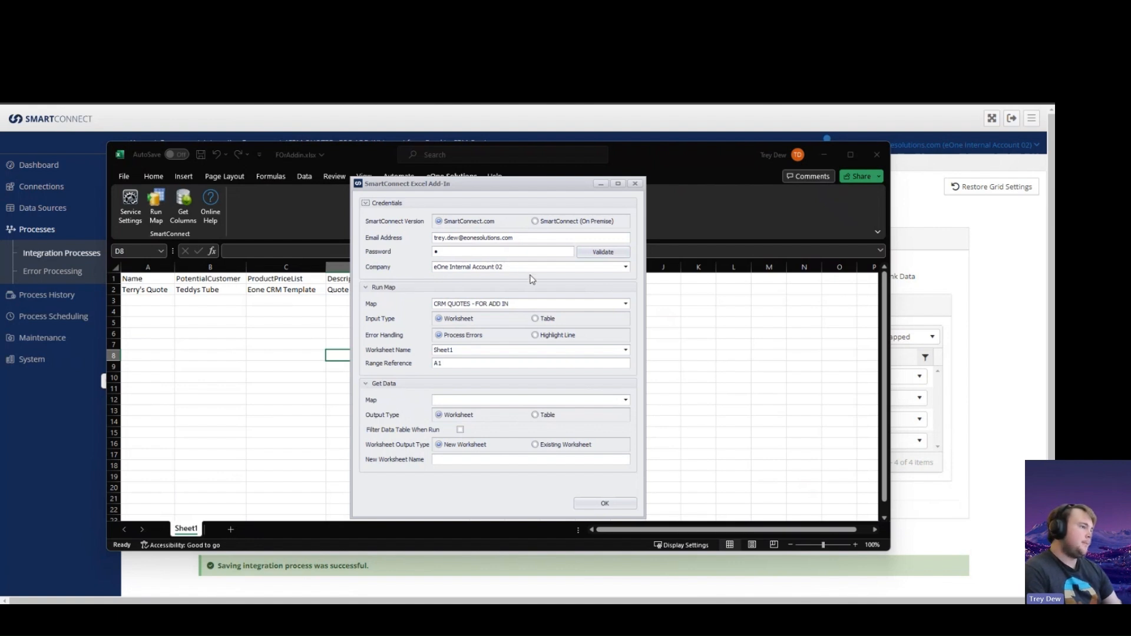
left_click(448, 307)
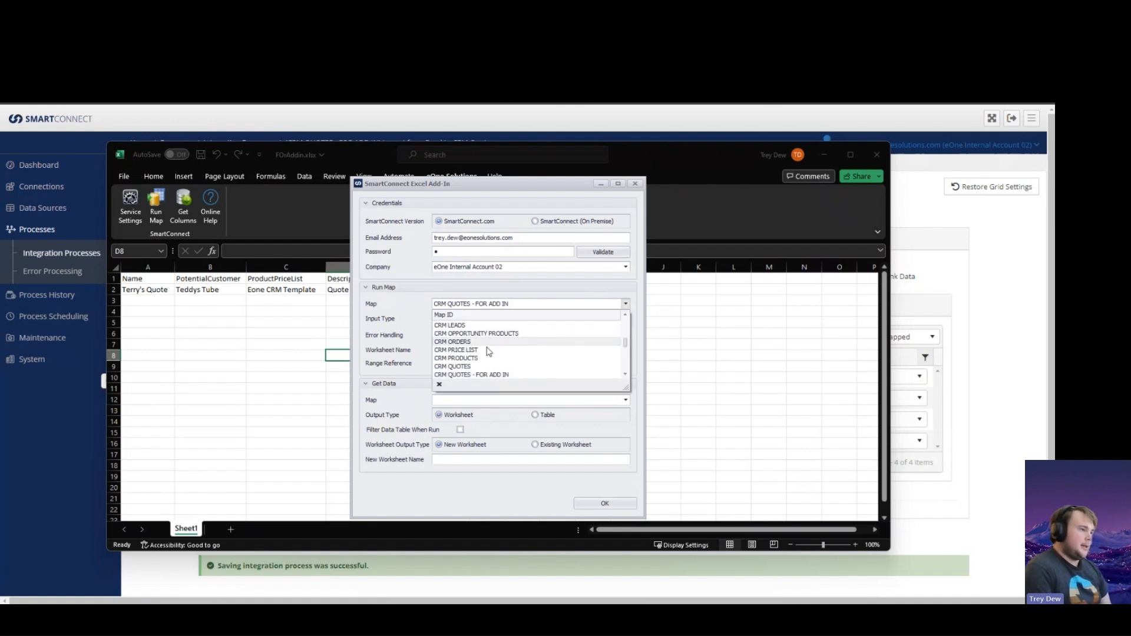
left_click(488, 374)
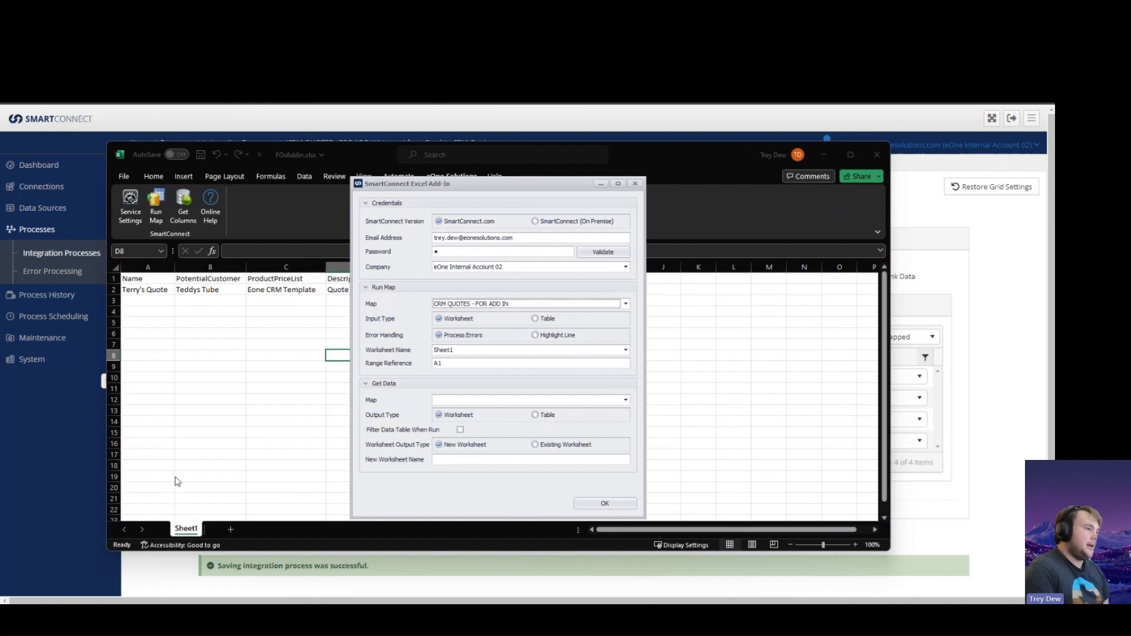
- Accept the add-in settings with Sheet1 as the worksheet, and run the map on the workbook's data
left_click(481, 354)
left_click(482, 355)
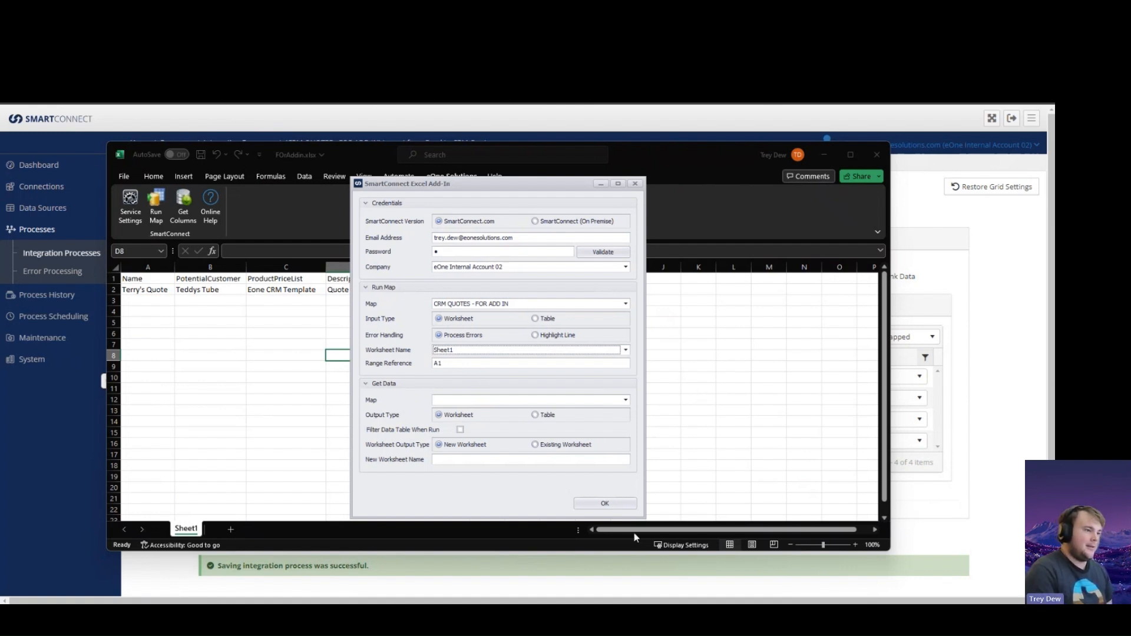
left_click(618, 502)
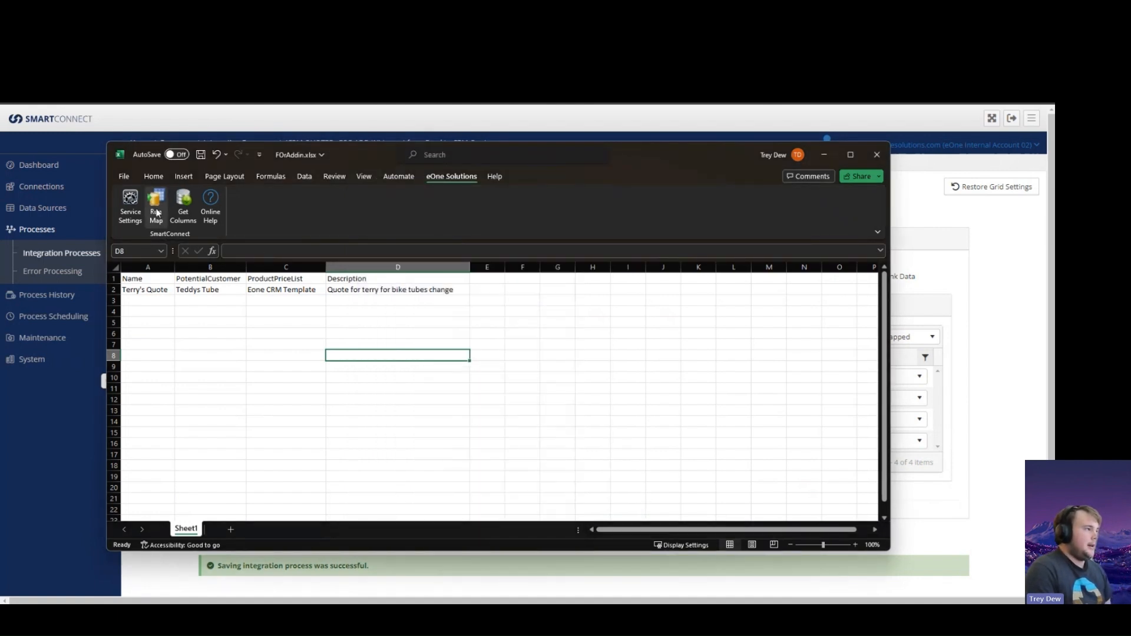
left_click(157, 213)
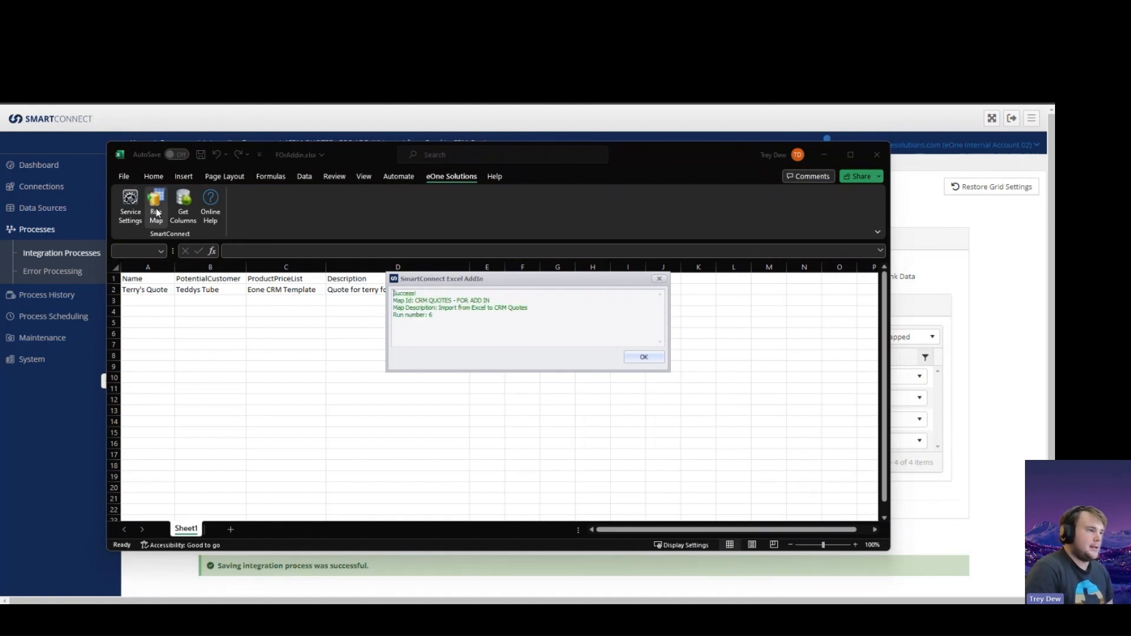
left_click(641, 357)
- Remove the word "change" from the end of the quote description in cell D2
left_click(405, 288)
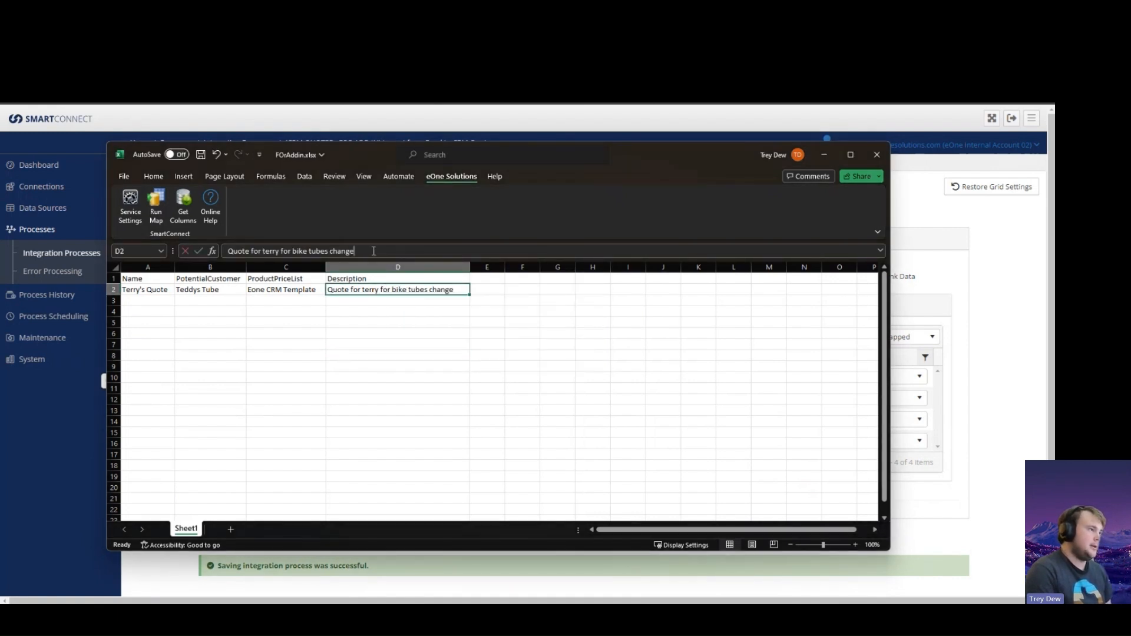
left_click(374, 251)
key("BackSpace")
key("BackSpace")
key("BackSpace")
key("BackSpace")
key("BackSpace")
key("BackSpace")
key("BackSpace")
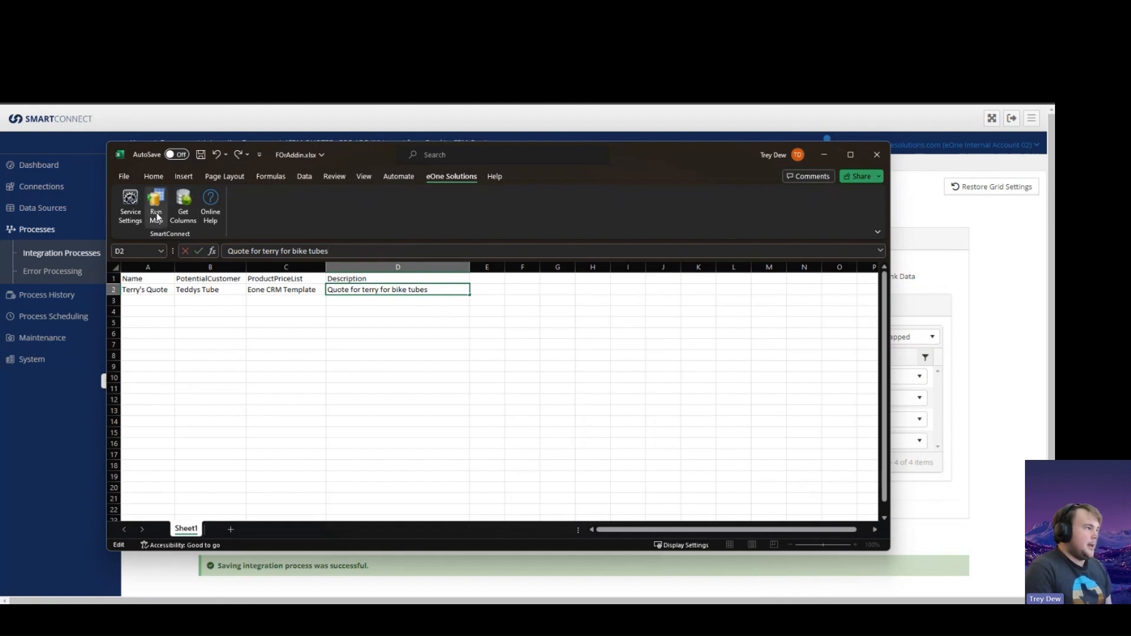
left_click(224, 331)
- Run the map again with the edited quote description and dismiss the result message
left_click(156, 207)
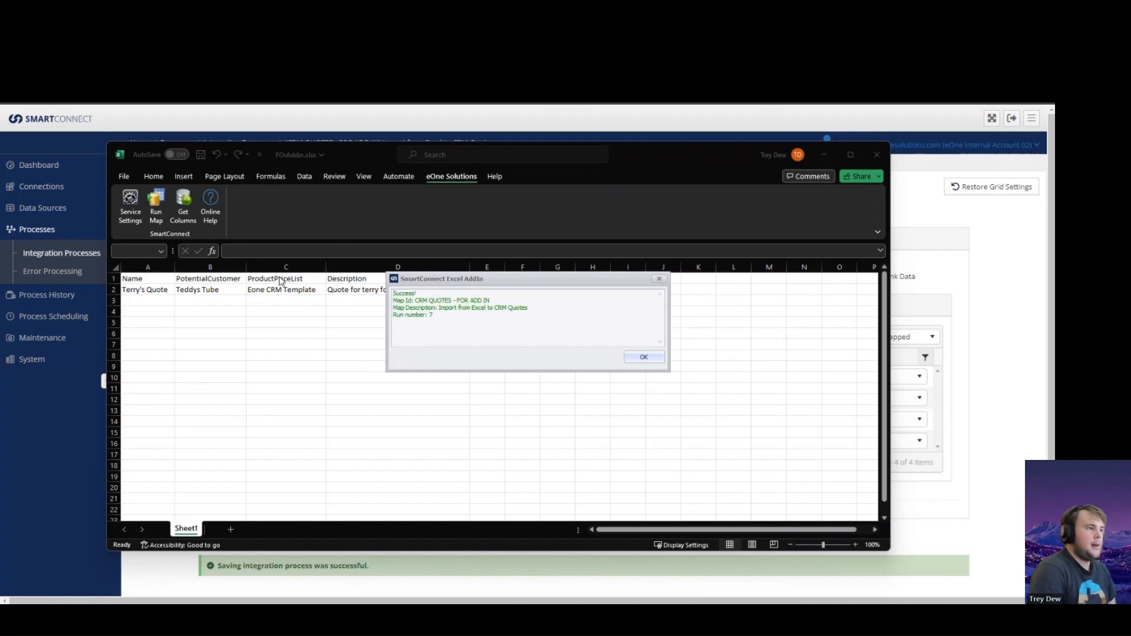
left_click(643, 357)
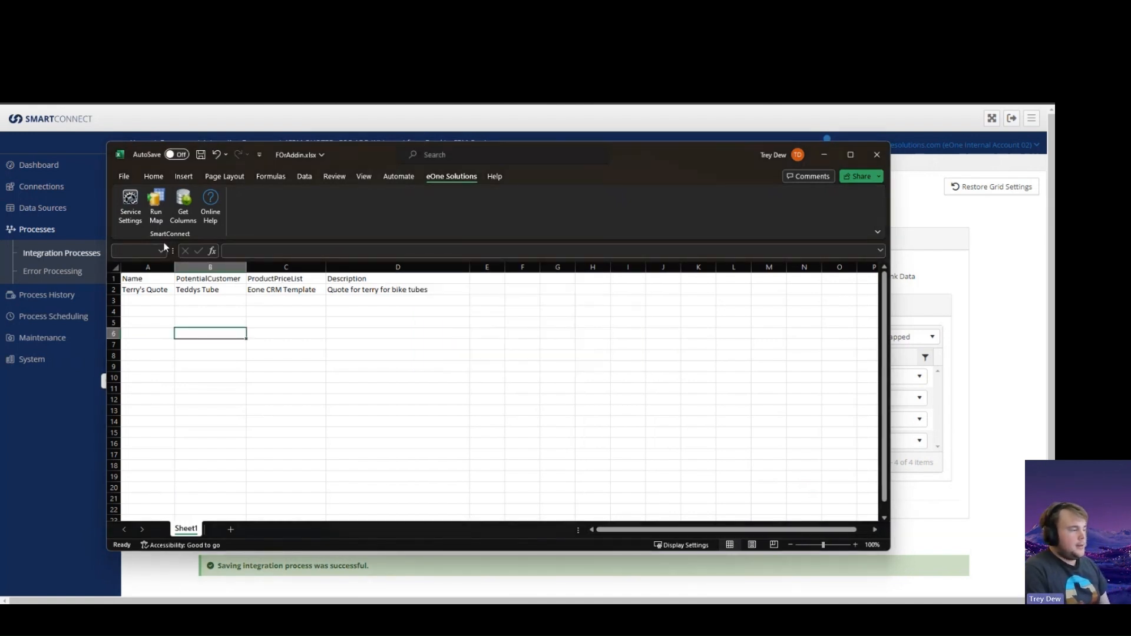